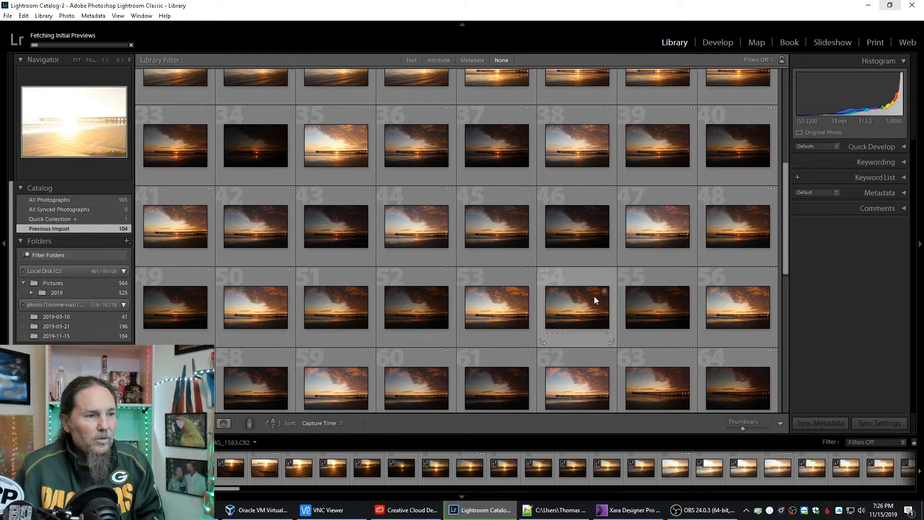
Enlarge the grid thumbnails and look through the first imported pier sunset photos.
{"action": "scroll", "coordinate": [594, 296], "scroll_direction": "down", "scroll_amount": 5}
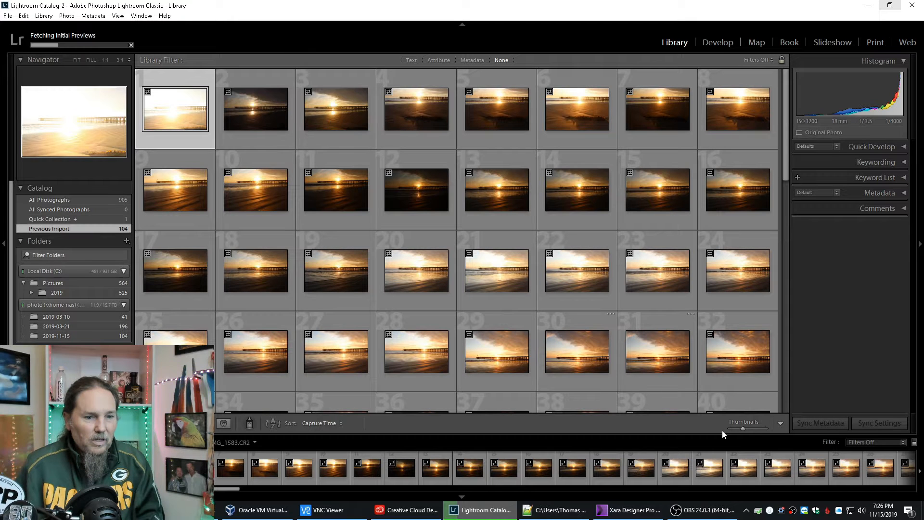
{"action": "left_click_drag", "start_coordinate": [742, 428], "coordinate": [752, 428]}
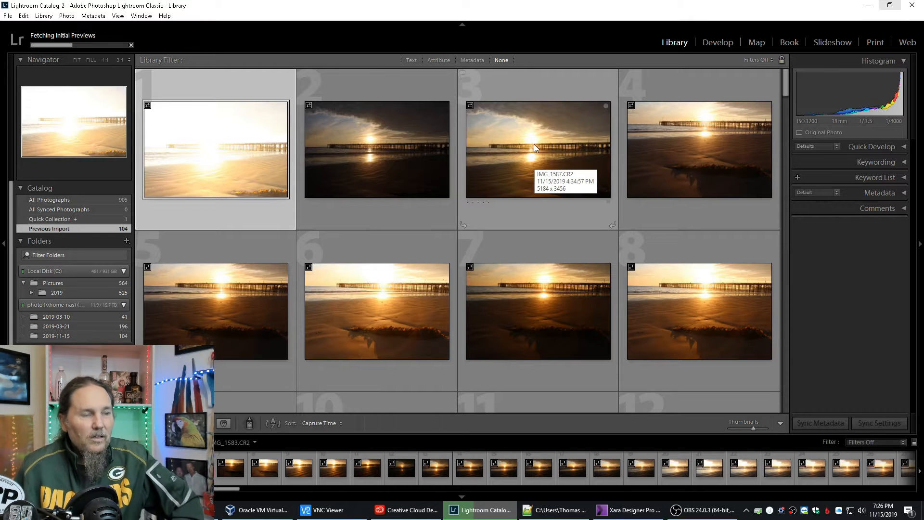
{"action": "scroll", "coordinate": [526, 178], "scroll_direction": "down", "scroll_amount": 2}
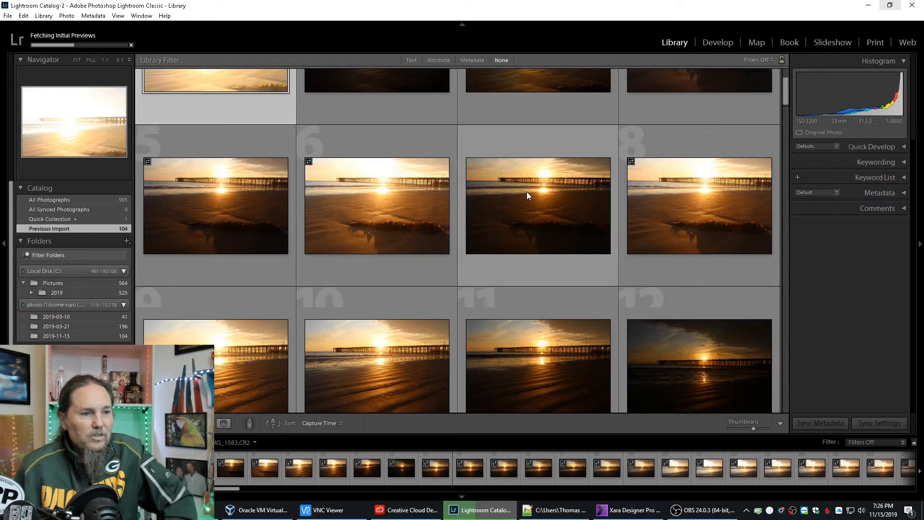
{"action": "left_click", "coordinate": [389, 229]}
{"action": "scroll", "coordinate": [390, 230], "scroll_direction": "down", "scroll_amount": 2}
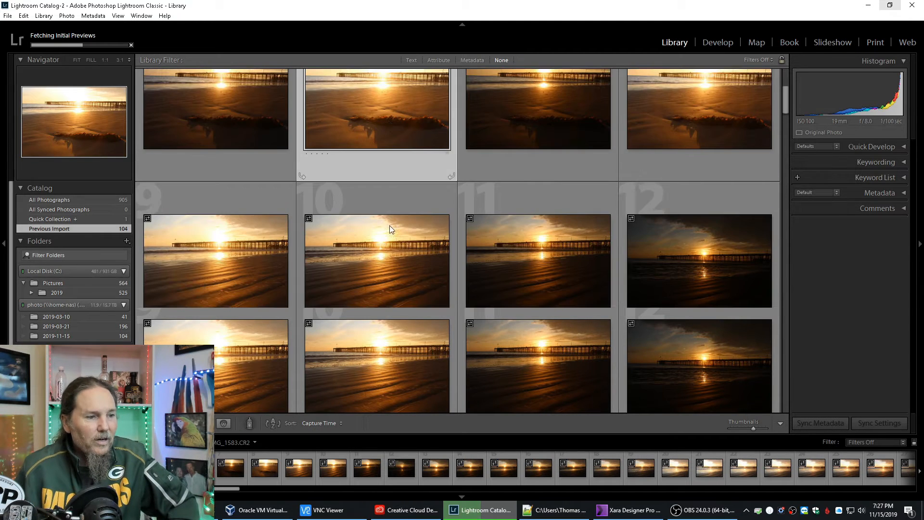
{"action": "scroll", "coordinate": [390, 229], "scroll_direction": "up", "scroll_amount": 2}
{"action": "scroll", "coordinate": [514, 231], "scroll_direction": "up", "scroll_amount": 2}
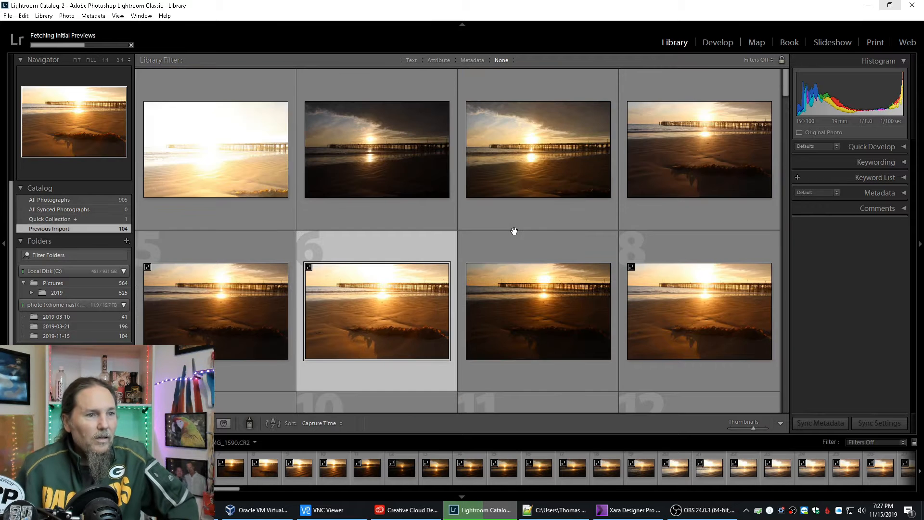
{"action": "scroll", "coordinate": [514, 231], "scroll_direction": "down", "scroll_amount": 2}
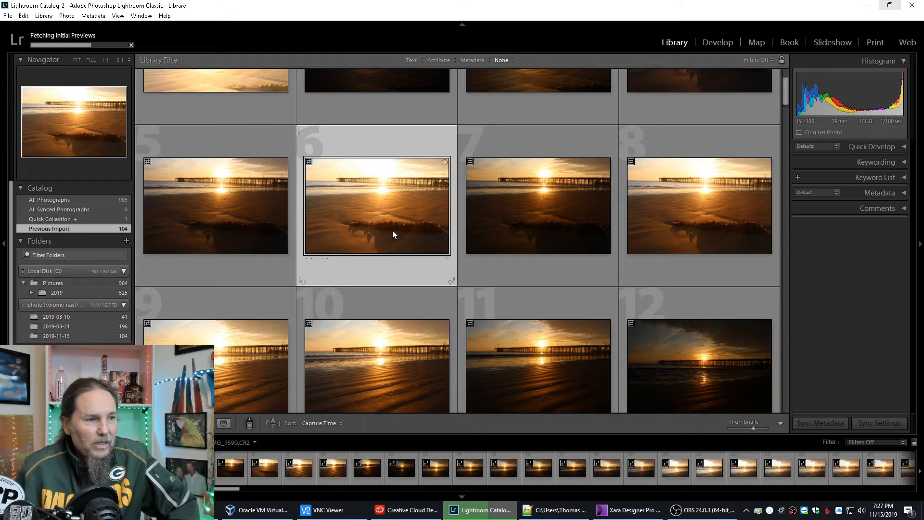
Open IMG_1589.CR2 for developing and set Highlights to -88, Shadows to +100, Whites to +21 and Blacks to -10.
{"action": "left_click", "coordinate": [227, 204]}
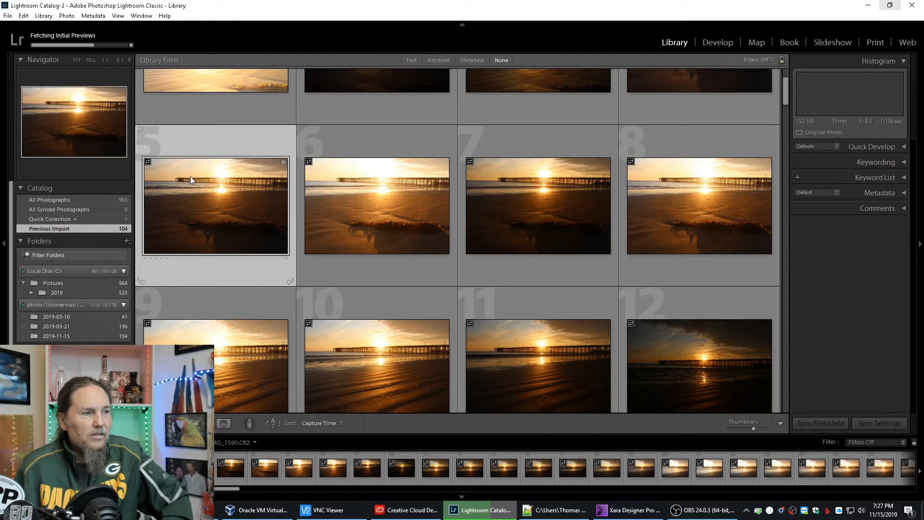
{"action": "left_click", "coordinate": [717, 42]}
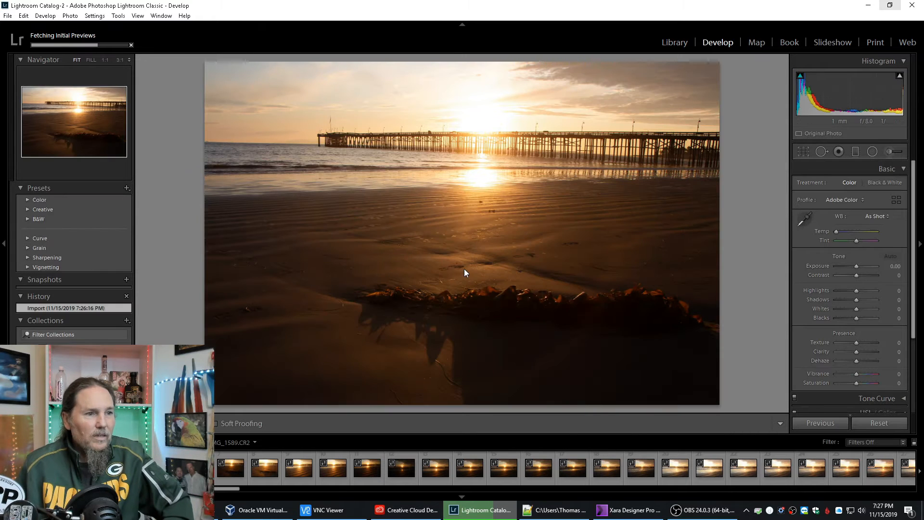
{"action": "left_click", "coordinate": [836, 291]}
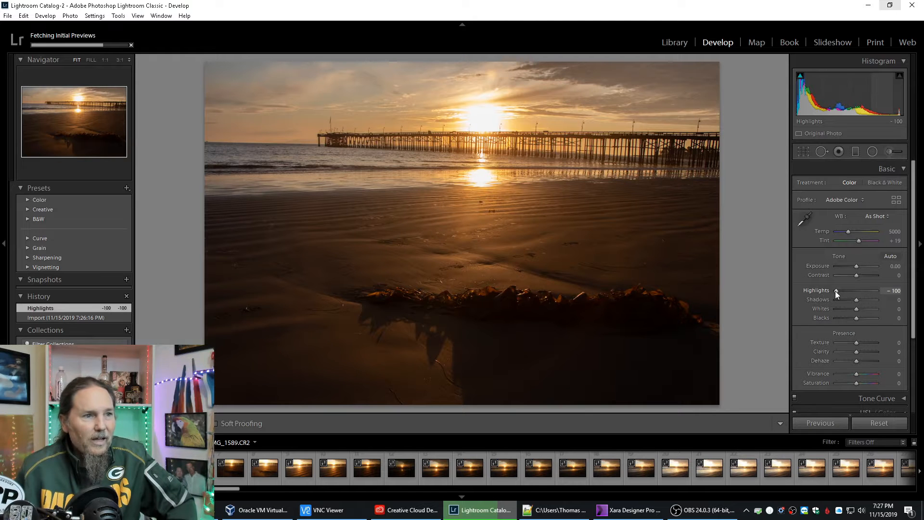
{"action": "left_click_drag", "start_coordinate": [835, 290], "coordinate": [837, 290]}
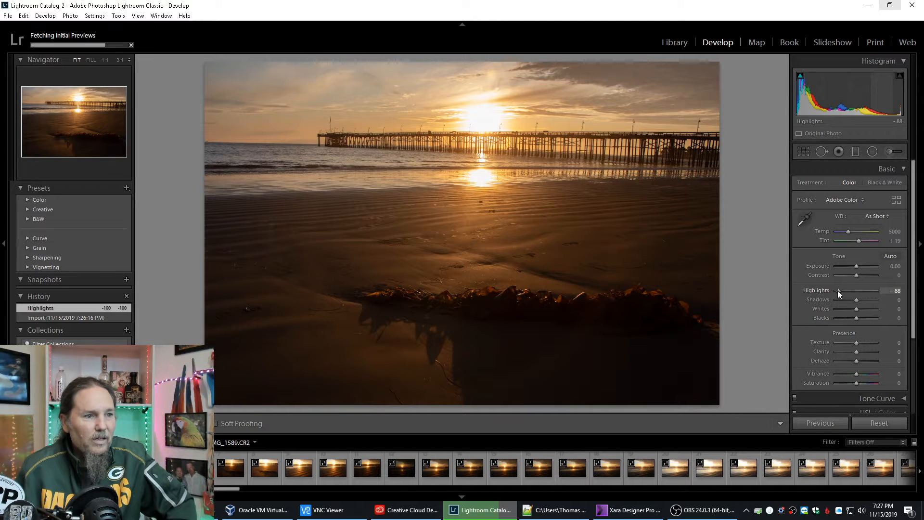
{"action": "left_click_drag", "start_coordinate": [863, 300], "coordinate": [878, 298]}
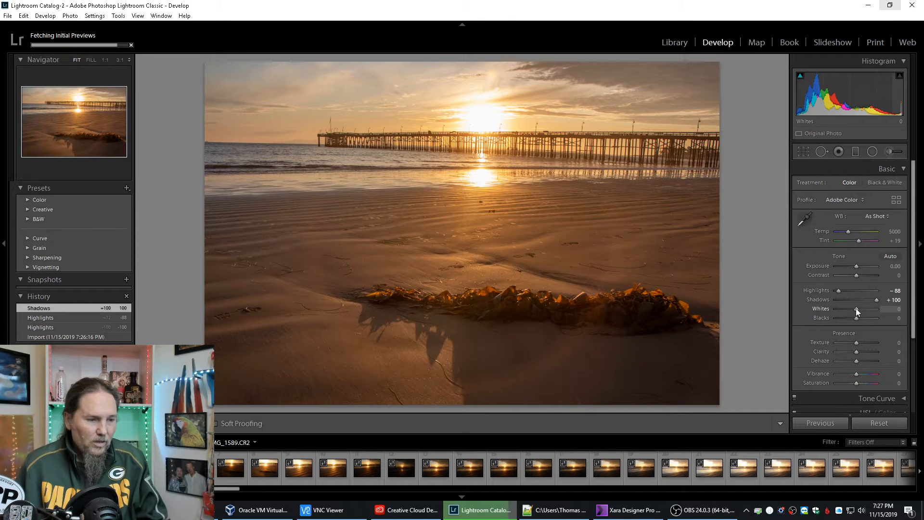
{"action": "mouse_move", "coordinate": [857, 308]}
{"action": "left_mouse_down"}
{"action": "mouse_move", "coordinate": [864, 307]}
{"action": "mouse_move", "coordinate": [853, 318]}
{"action": "left_mouse_up"}
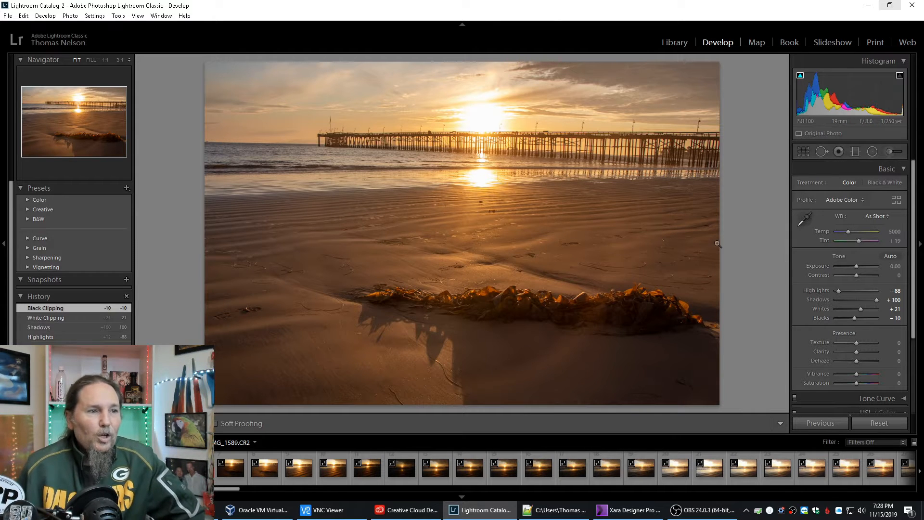
On IMG_1595.CR2, set Highlights to -100, Shadows to +100, Whites to +26, Exposure to +0.36 and Blacks to -21, and show clipping.
{"action": "left_click", "coordinate": [300, 471]}
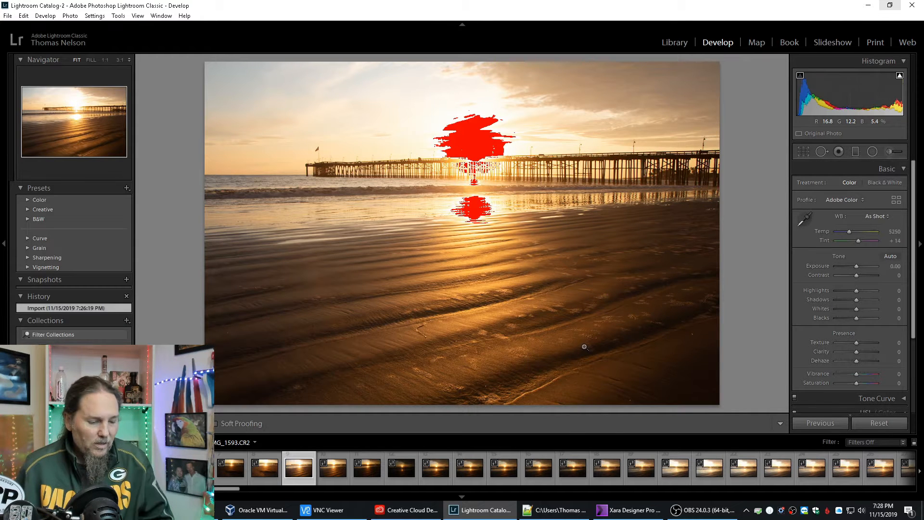
{"action": "left_click", "coordinate": [367, 468]}
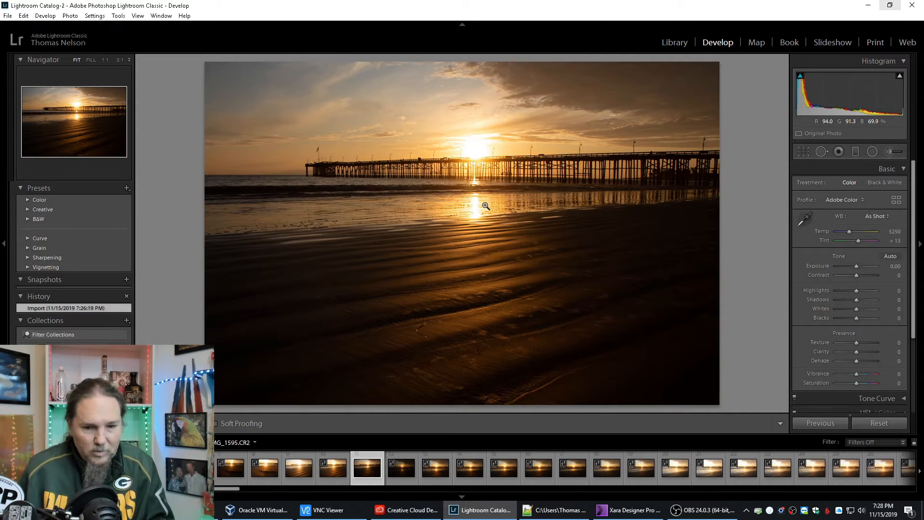
{"action": "left_click_drag", "start_coordinate": [856, 290], "coordinate": [865, 308]}
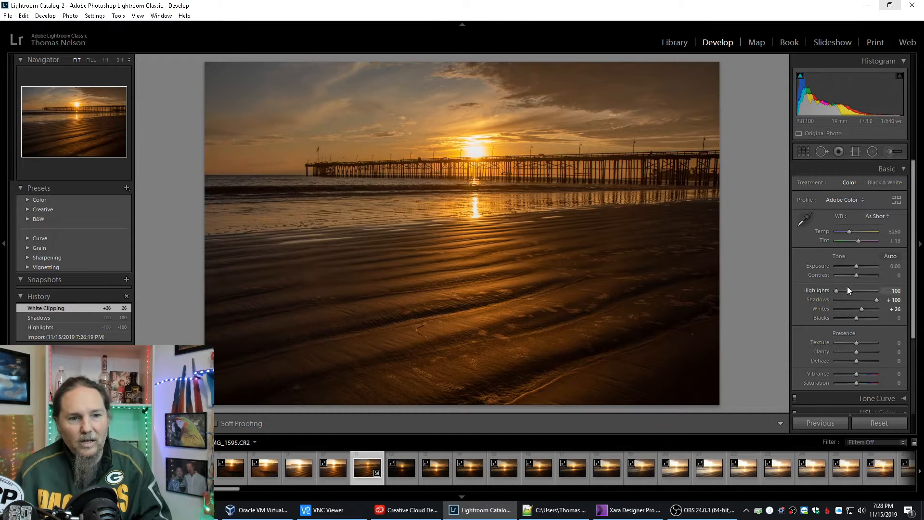
{"action": "left_click_drag", "start_coordinate": [856, 266], "coordinate": [857, 266]}
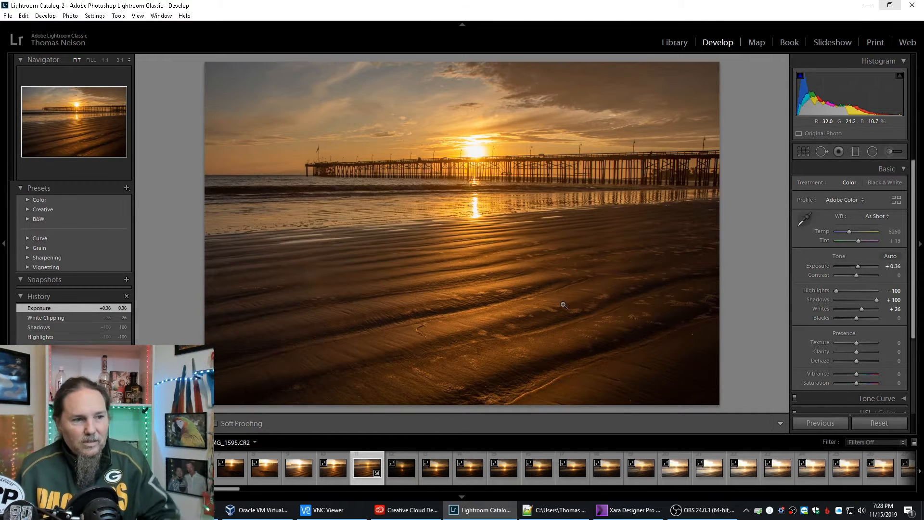
{"action": "left_click_drag", "start_coordinate": [856, 318], "coordinate": [851, 318]}
{"action": "key", "text": "j"}
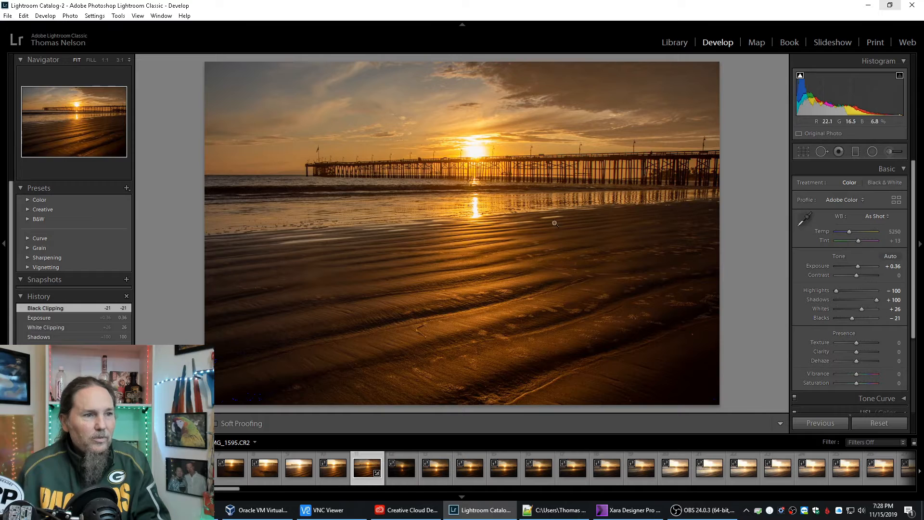
Inspect the pier and the flag at its end at 1:1 magnification, and return to the full photo.
{"action": "left_click", "coordinate": [361, 175]}
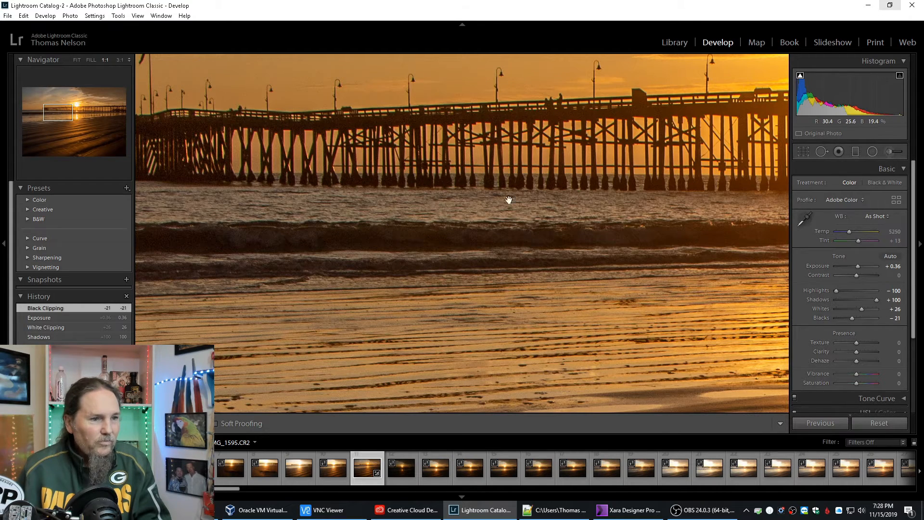
{"action": "left_click", "coordinate": [228, 153]}
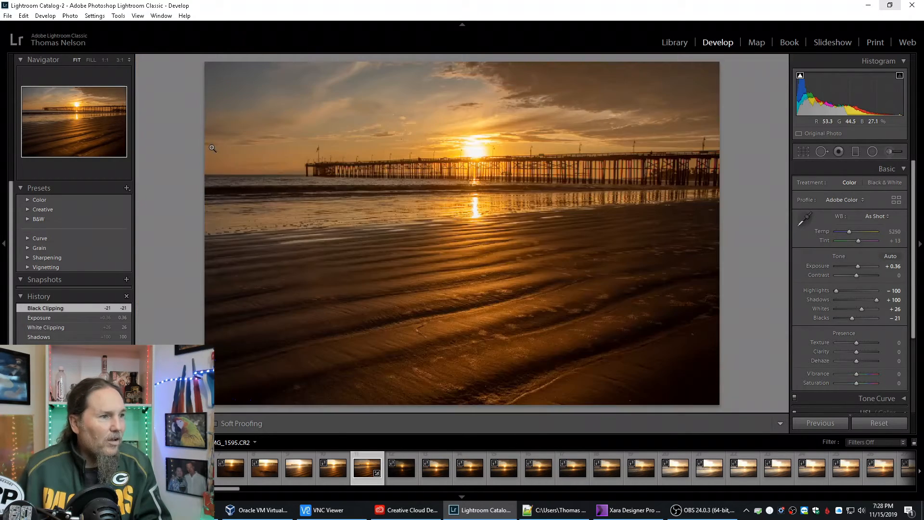
{"action": "left_click", "coordinate": [313, 150]}
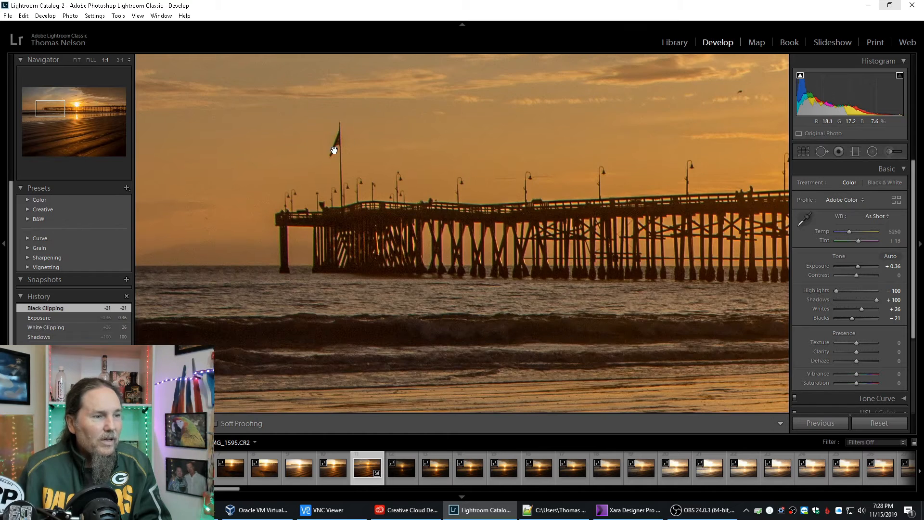
{"action": "left_click", "coordinate": [333, 150]}
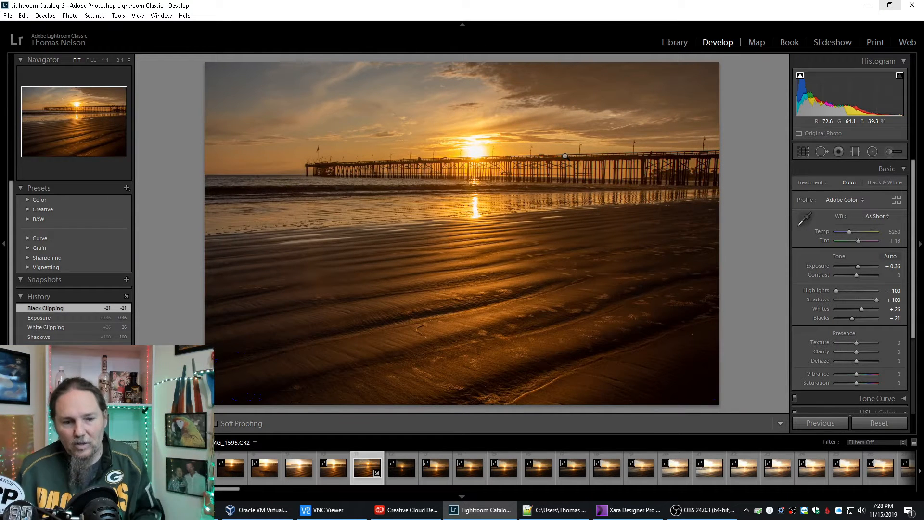
On IMG_1622.CR2, set Highlights to -74, Shadows to +79, Whites to +21, Blacks to -5 and Exposure to +0.12.
{"action": "scroll", "coordinate": [689, 463], "scroll_direction": "down", "scroll_amount": 5}
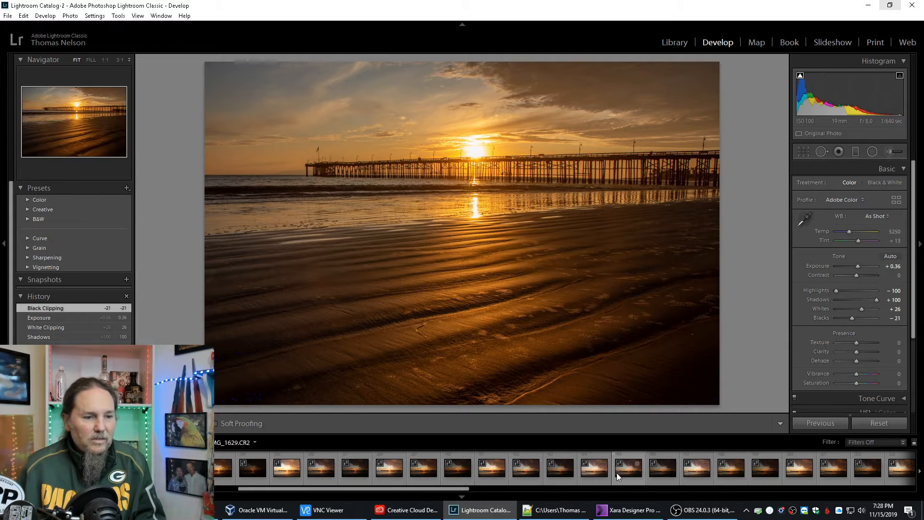
{"action": "left_click", "coordinate": [386, 471]}
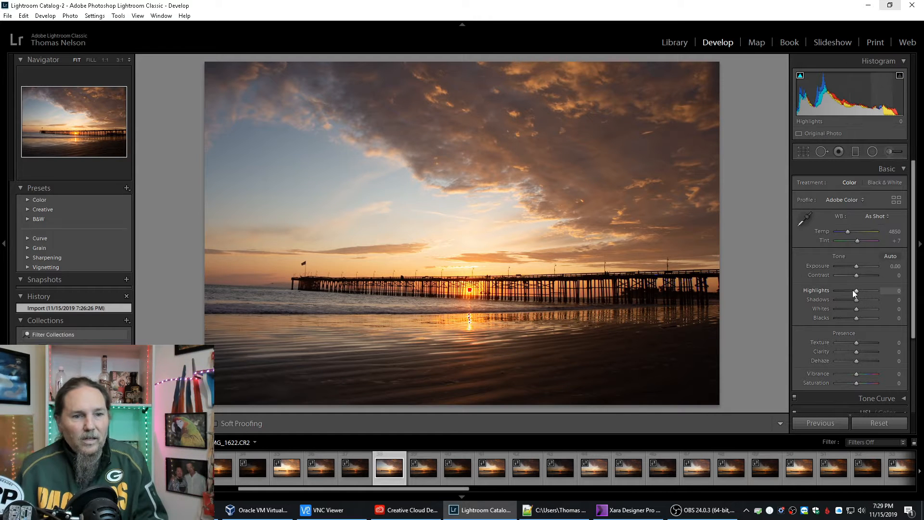
{"action": "left_click_drag", "start_coordinate": [855, 291], "coordinate": [854, 317]}
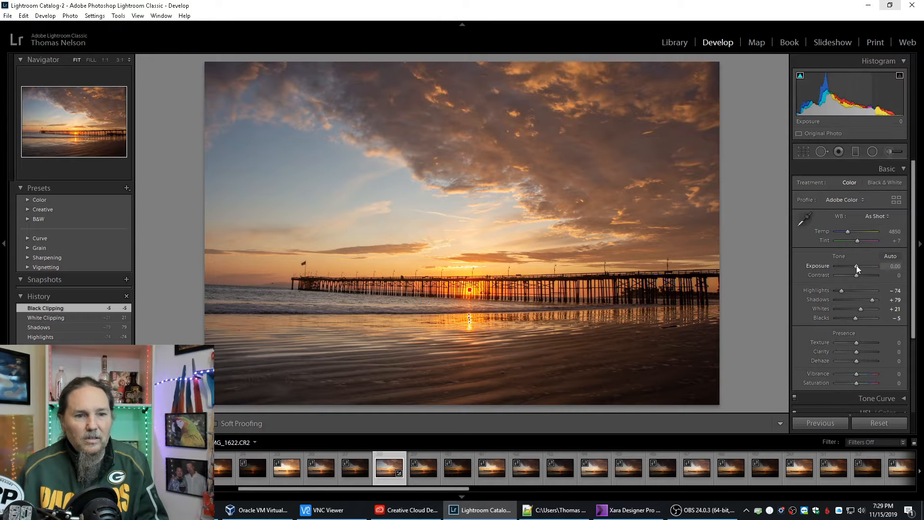
{"action": "left_click_drag", "start_coordinate": [856, 267], "coordinate": [856, 267]}
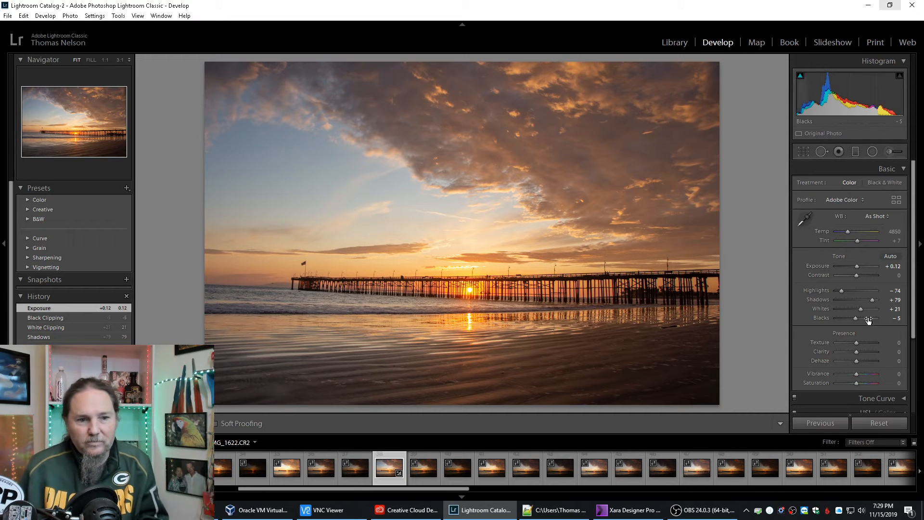
Remove chromatic aberration and enable lens profile corrections on the pier photo, and set its Clarity to +38.
{"action": "scroll", "coordinate": [859, 371], "scroll_direction": "down", "scroll_amount": 3}
{"action": "left_click", "coordinate": [902, 356]}
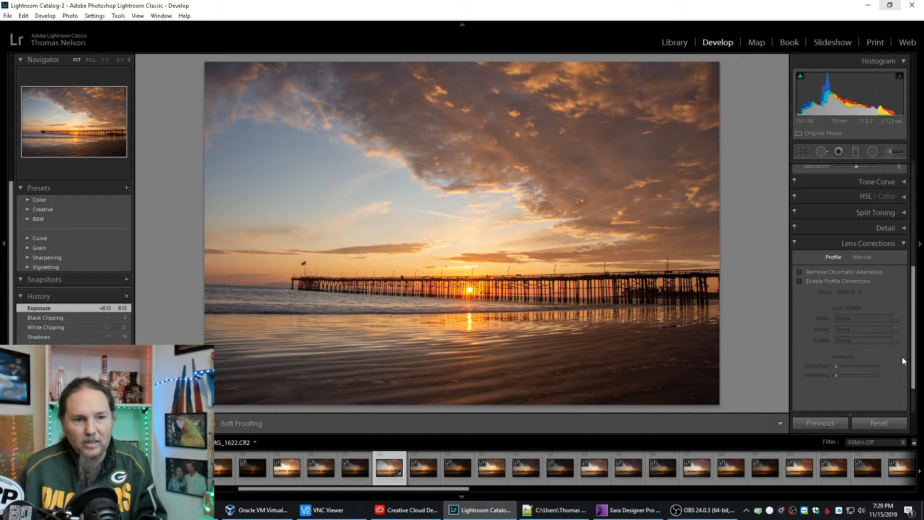
{"action": "left_click", "coordinate": [809, 271]}
{"action": "left_click", "coordinate": [811, 282]}
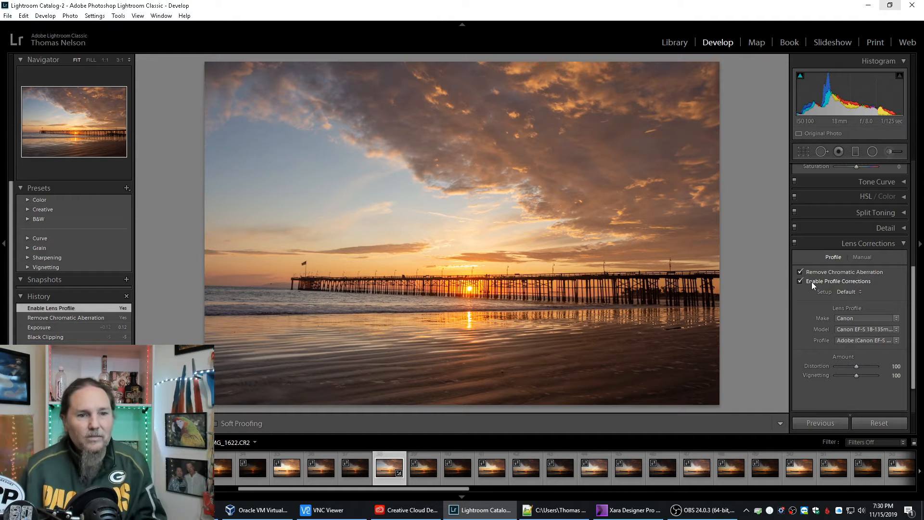
{"action": "left_click", "coordinate": [896, 243]}
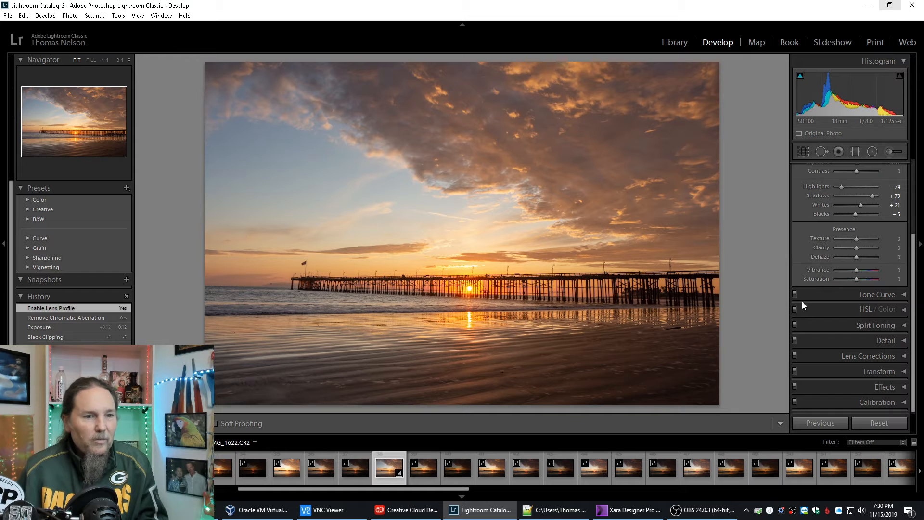
{"action": "scroll", "coordinate": [834, 286], "scroll_direction": "up", "scroll_amount": 2}
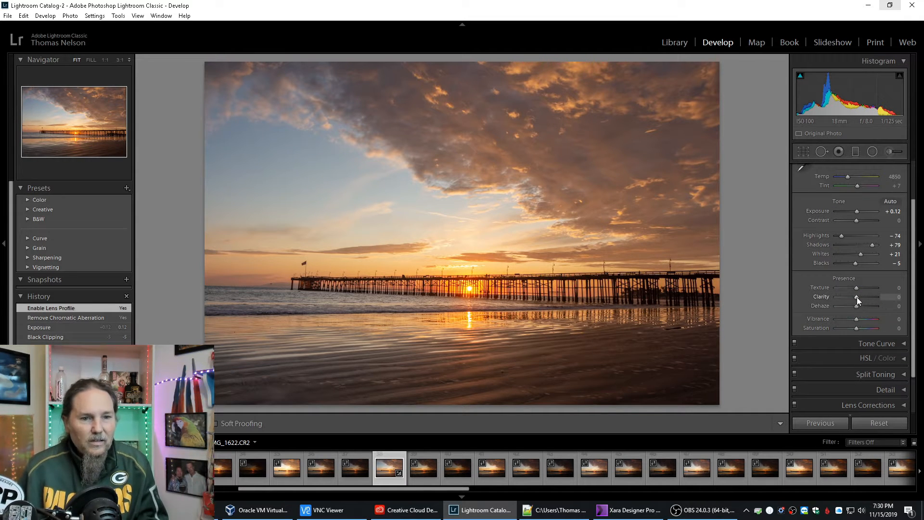
{"action": "left_click_drag", "start_coordinate": [856, 296], "coordinate": [864, 298]}
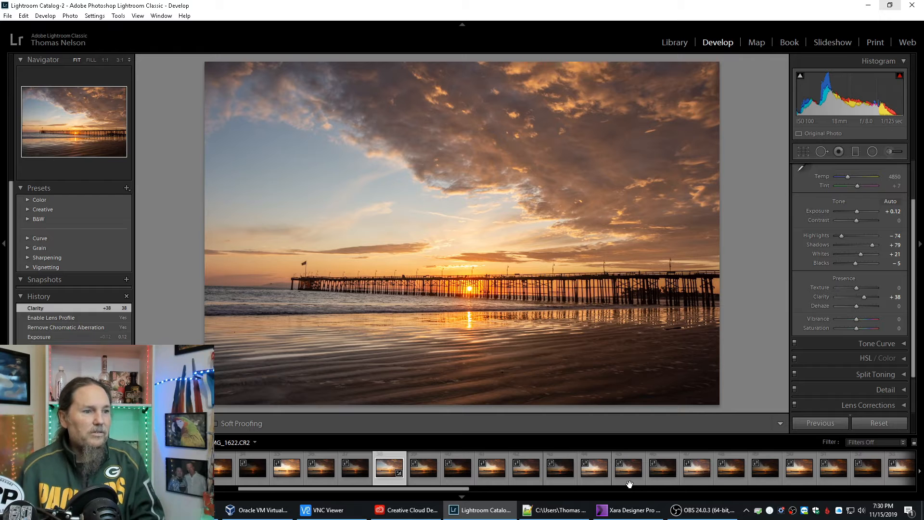
Compare several other pier sunset exposures and open IMG_1640.CR2.
{"action": "scroll", "coordinate": [630, 482], "scroll_direction": "down", "scroll_amount": 10}
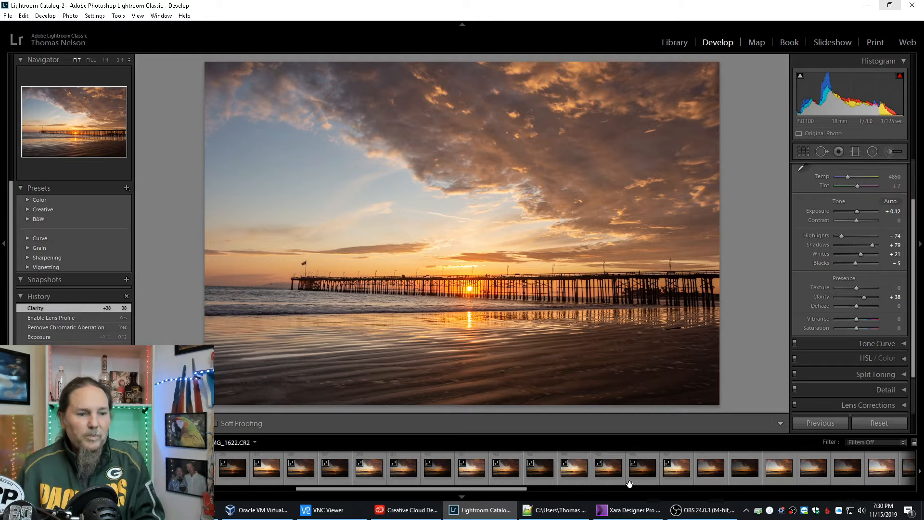
{"action": "left_click", "coordinate": [533, 471]}
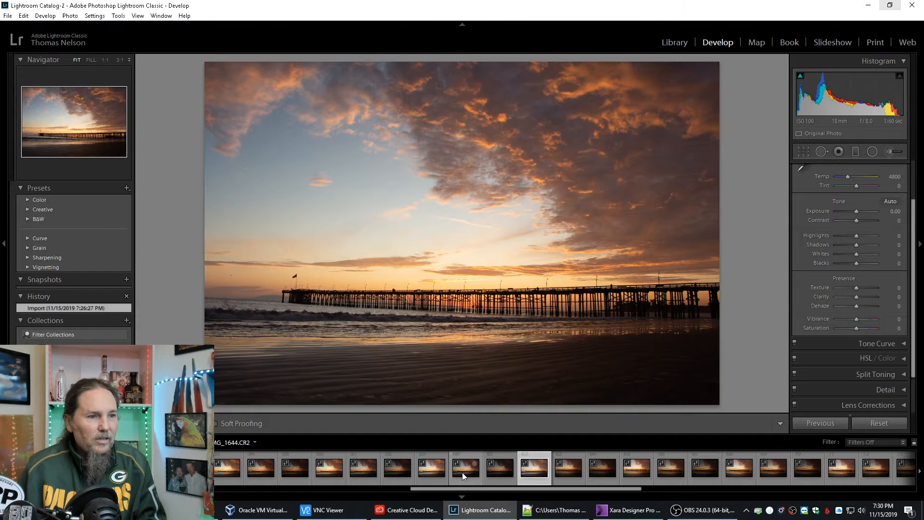
{"action": "left_click", "coordinate": [462, 472]}
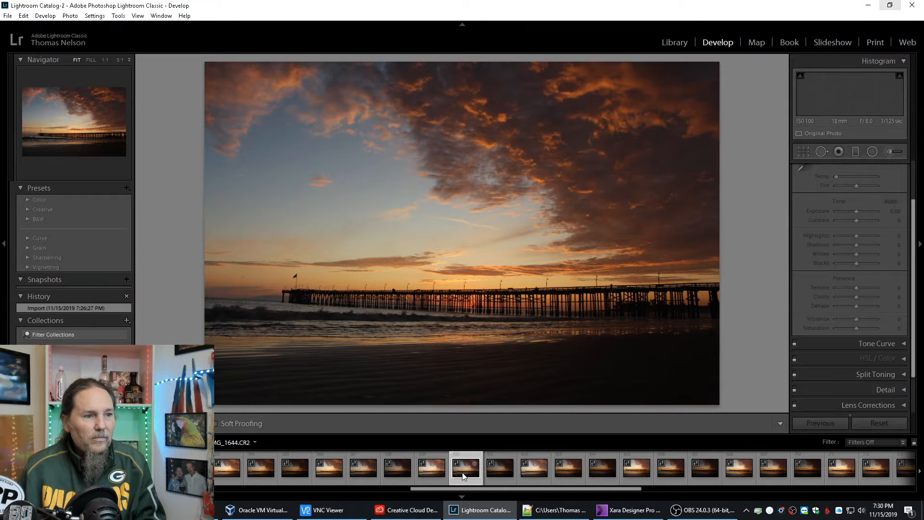
{"action": "left_click", "coordinate": [571, 473]}
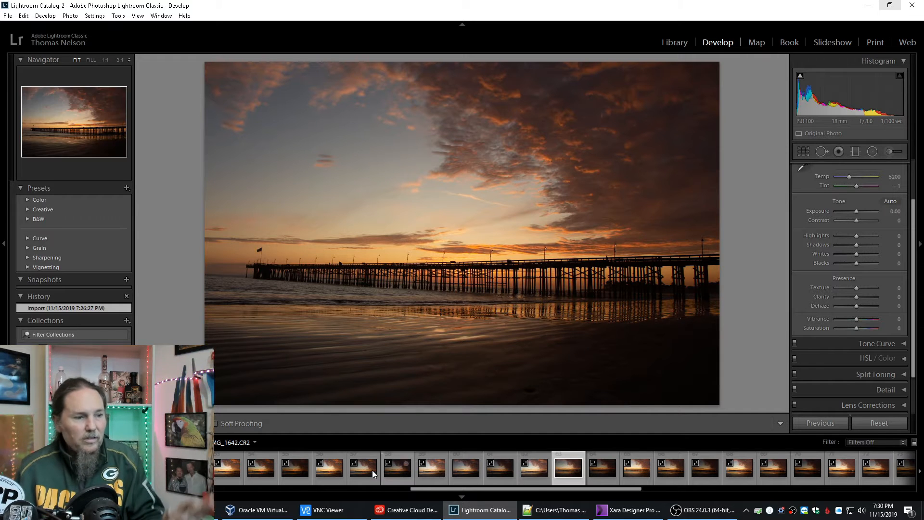
{"action": "left_click", "coordinate": [329, 472]}
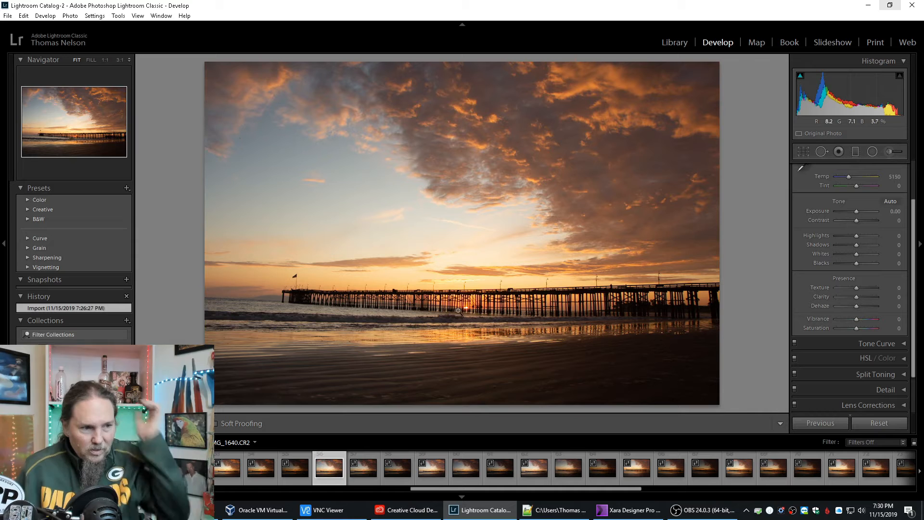
Compare the IMG_1641.CR2 and IMG_1639.CR2 exposures, open IMG_1637.CR2 and inspect the sun behind the pier at 1:1.
{"action": "left_click", "coordinate": [363, 472]}
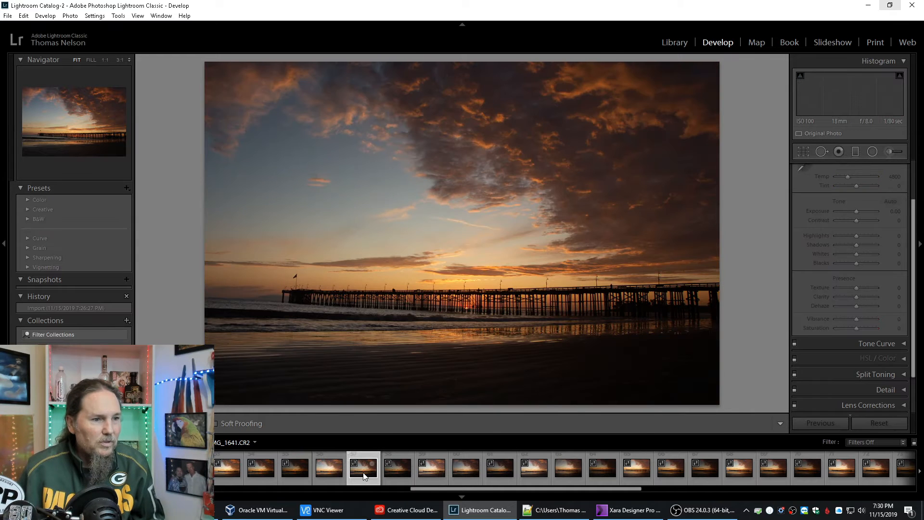
{"action": "left_click", "coordinate": [290, 472]}
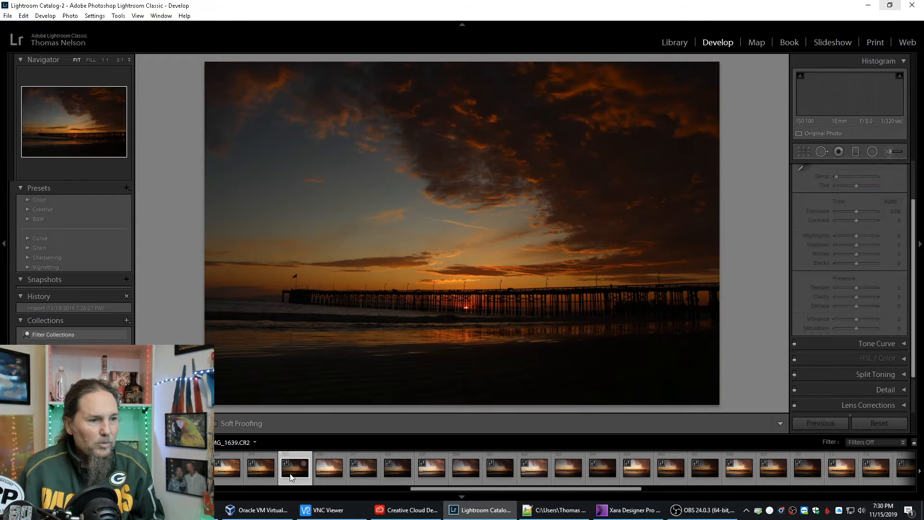
{"action": "left_click", "coordinate": [228, 472]}
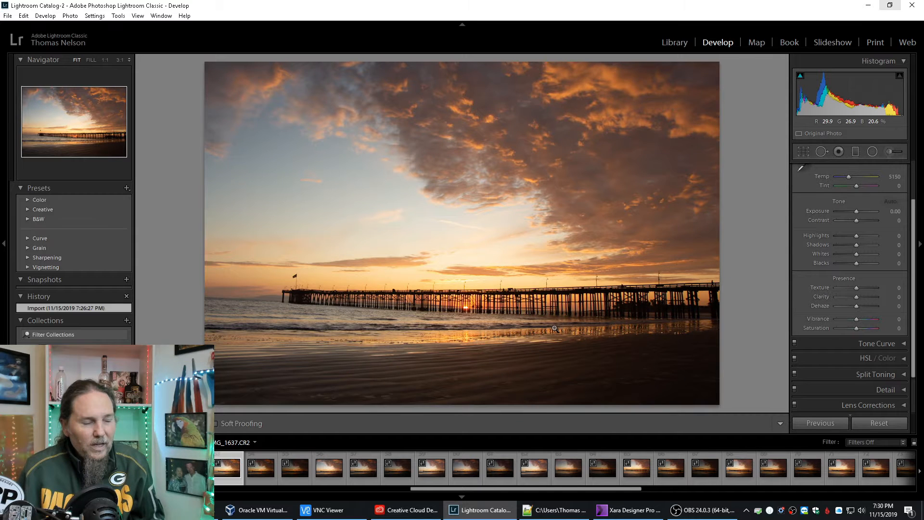
{"action": "left_click", "coordinate": [470, 337]}
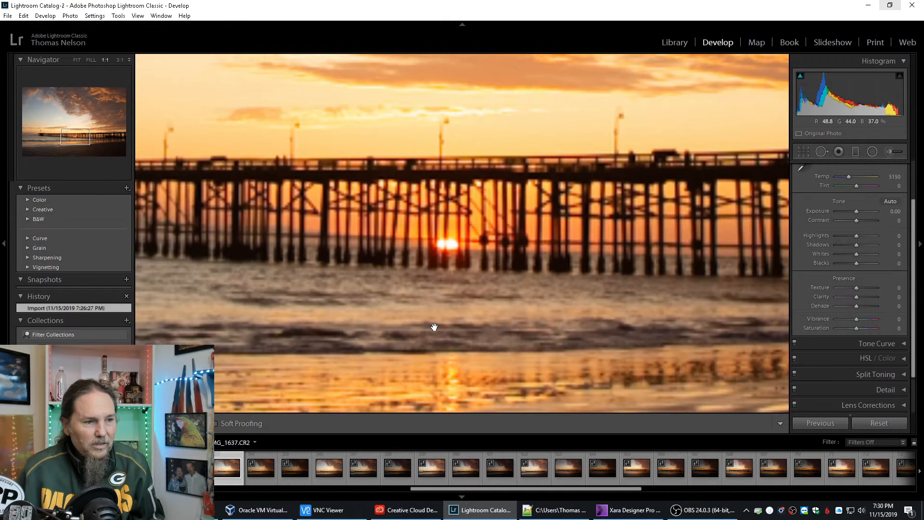
{"action": "left_click", "coordinate": [436, 353]}
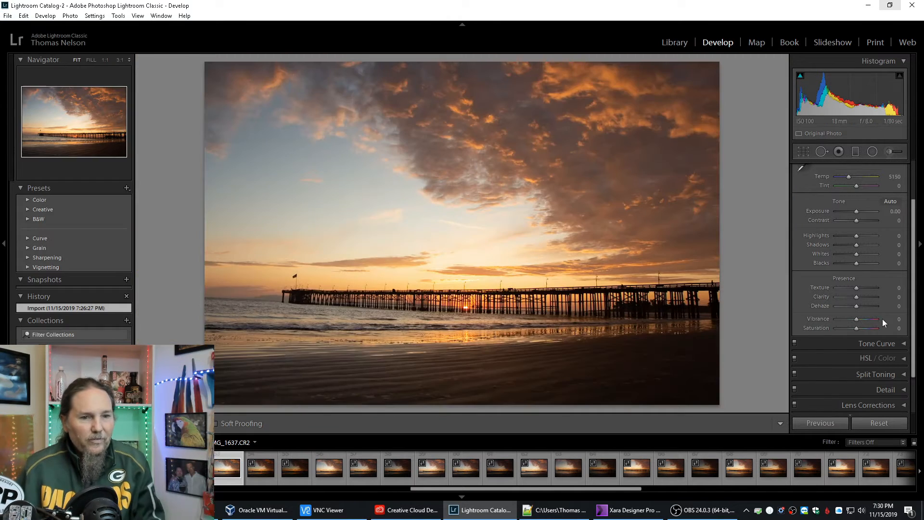
Enable lens profile corrections and remove chromatic aberration on IMG_1637.CR2.
{"action": "left_click", "coordinate": [904, 406]}
{"action": "left_click", "coordinate": [820, 281]}
{"action": "left_click", "coordinate": [818, 273]}
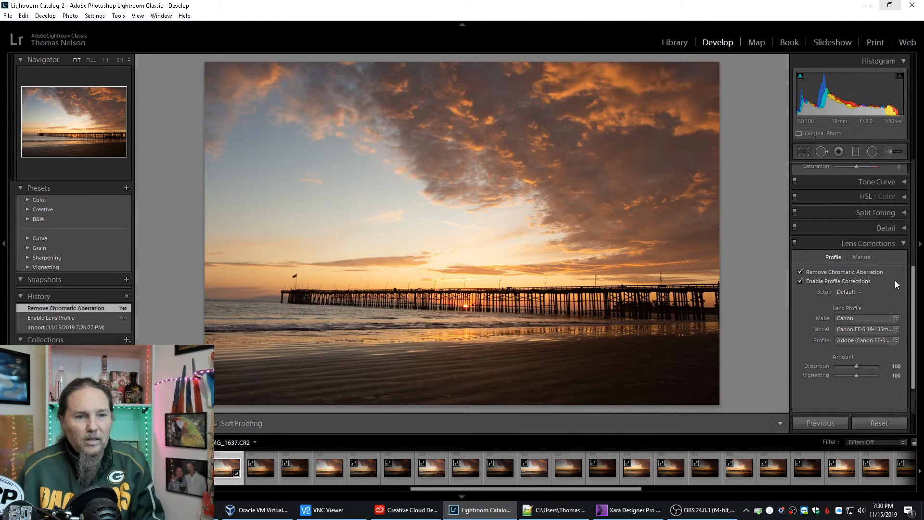
Set Highlights to -71, Shadows to +64, Whites to +57, Blacks to +2 and Clarity to +26.
{"action": "scroll", "coordinate": [888, 281], "scroll_direction": "up", "scroll_amount": 5}
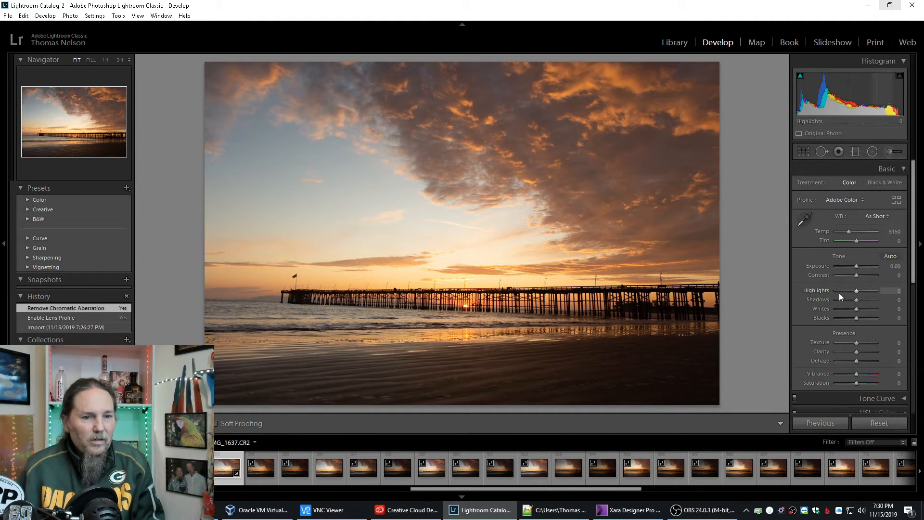
{"action": "mouse_move", "coordinate": [855, 291]}
{"action": "left_mouse_down"}
{"action": "mouse_move", "coordinate": [841, 290]}
{"action": "mouse_move", "coordinate": [868, 300]}
{"action": "left_mouse_up"}
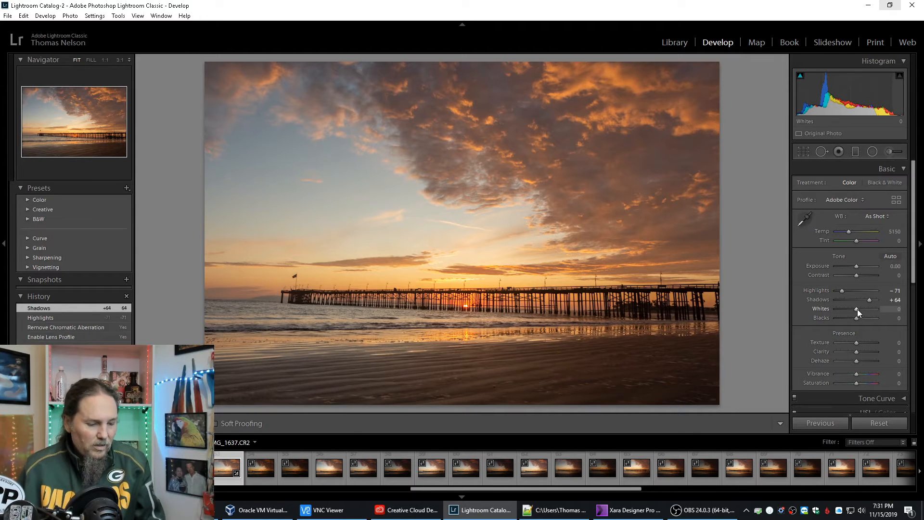
{"action": "mouse_move", "coordinate": [856, 310]}
{"action": "left_mouse_down"}
{"action": "mouse_move", "coordinate": [868, 308]}
{"action": "mouse_move", "coordinate": [856, 318]}
{"action": "left_mouse_up"}
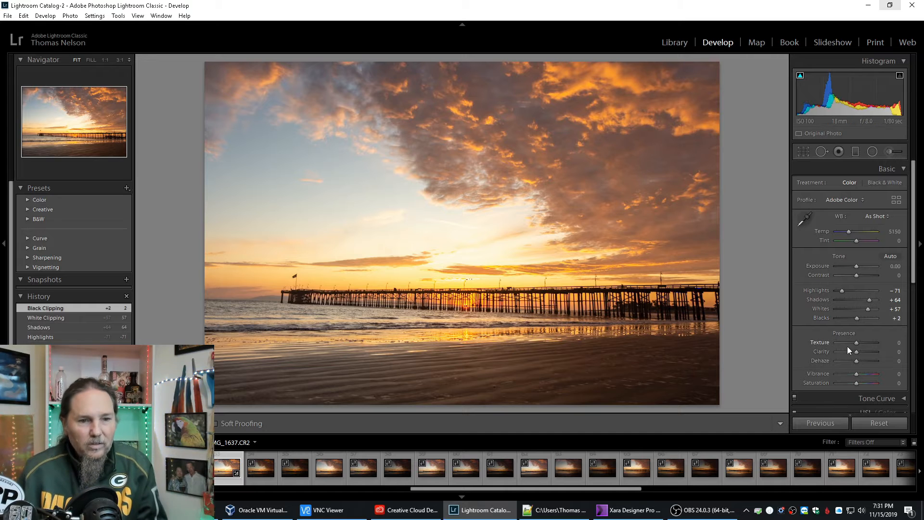
{"action": "left_click_drag", "start_coordinate": [855, 350], "coordinate": [862, 350]}
{"action": "scroll", "coordinate": [822, 351], "scroll_direction": "down", "scroll_amount": 2}
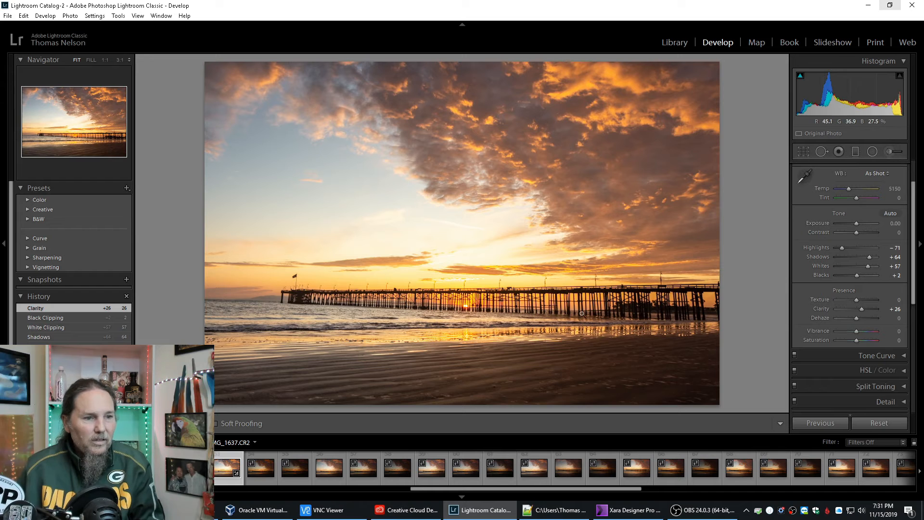
Straighten the photo with a crop angle of -1.80, and check the horizon beside the pier's end at 1:1.
{"action": "left_click", "coordinate": [803, 151]}
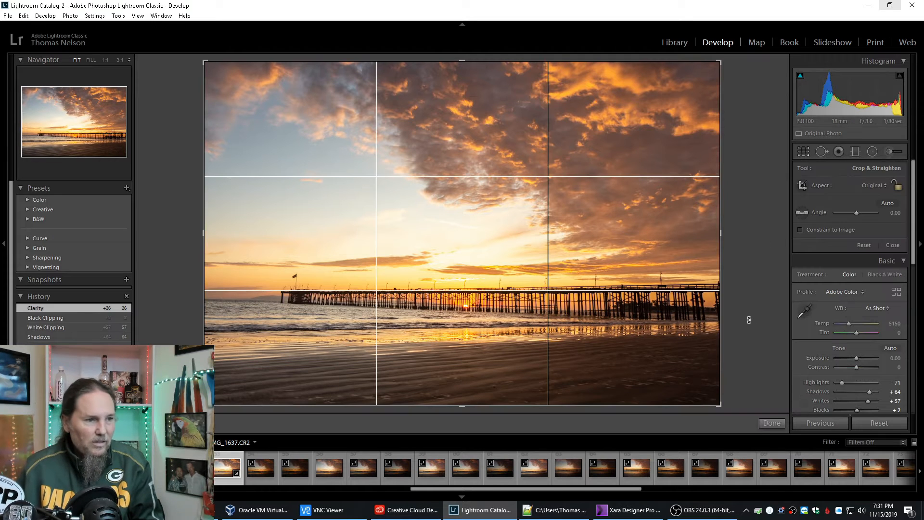
{"action": "left_click_drag", "start_coordinate": [729, 335], "coordinate": [733, 330]}
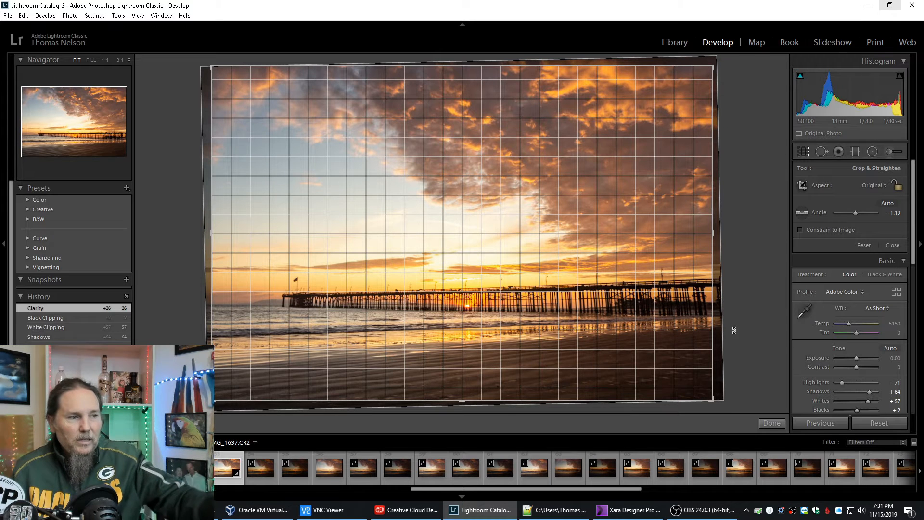
{"action": "left_click_drag", "start_coordinate": [734, 330], "coordinate": [736, 327]}
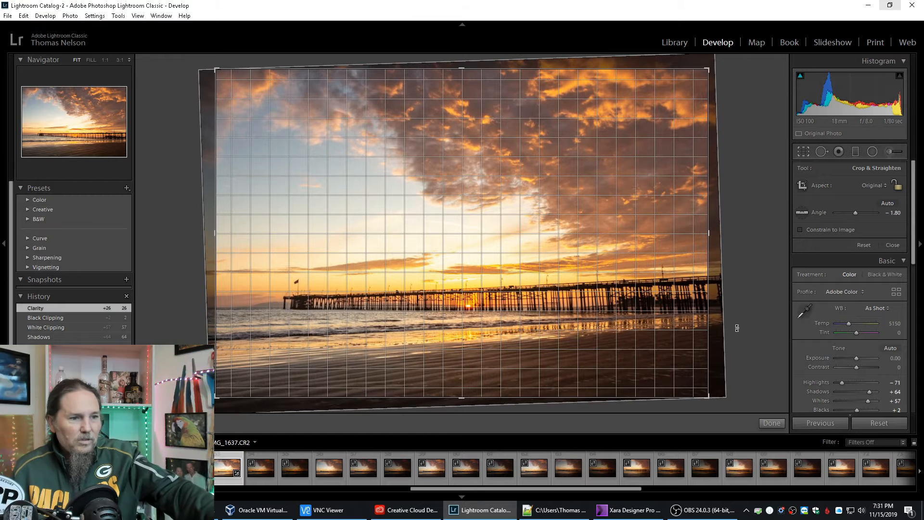
{"action": "left_click_drag", "start_coordinate": [736, 328], "coordinate": [736, 328]}
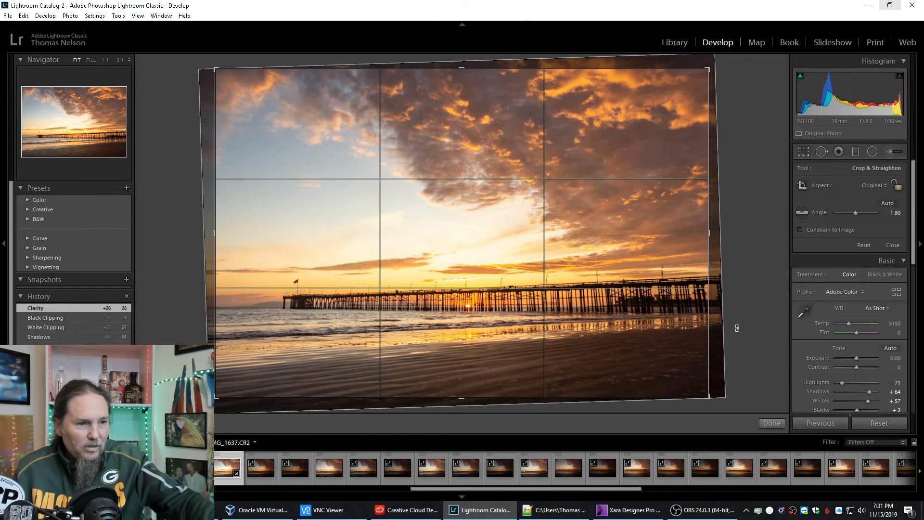
{"action": "key", "text": "Return"}
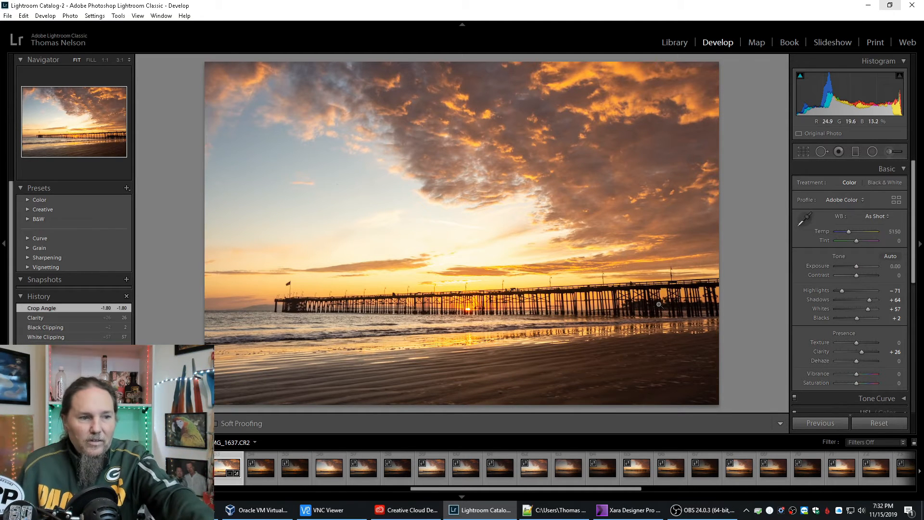
{"action": "left_click", "coordinate": [252, 308]}
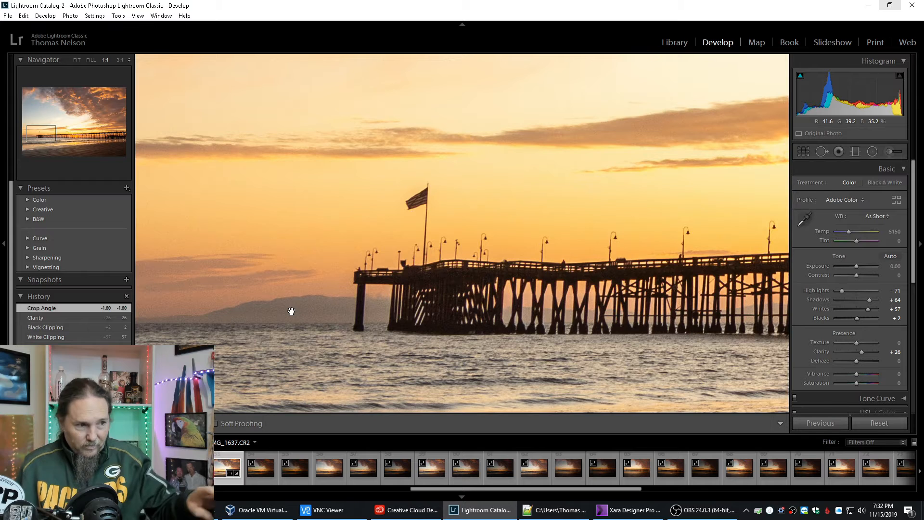
{"action": "left_click", "coordinate": [291, 310]}
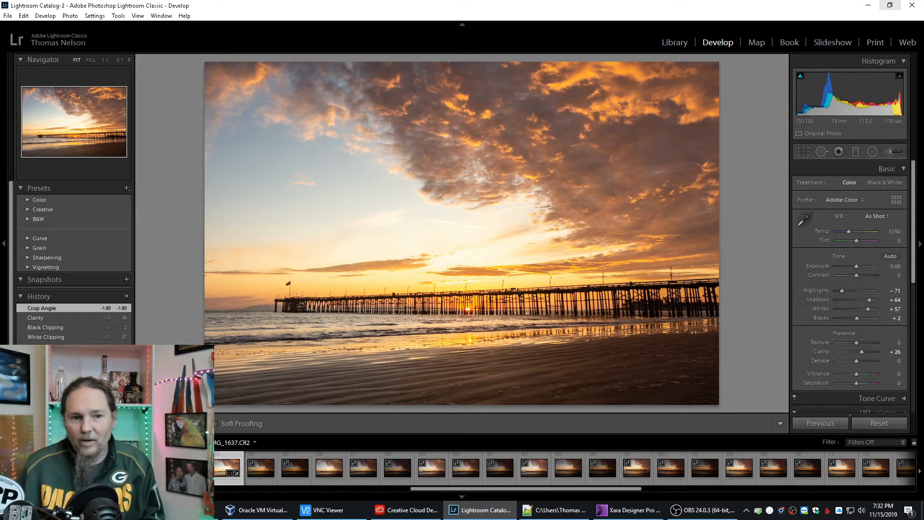
Darken the photo's edges with a post-crop vignette amount of -24.
{"action": "key", "text": "alt+Tab"}
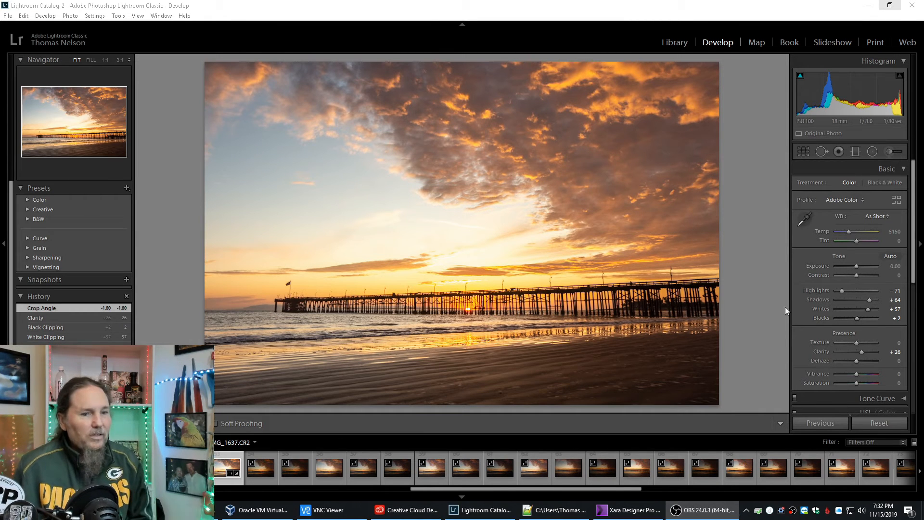
{"action": "scroll", "coordinate": [853, 312], "scroll_direction": "down", "scroll_amount": 5}
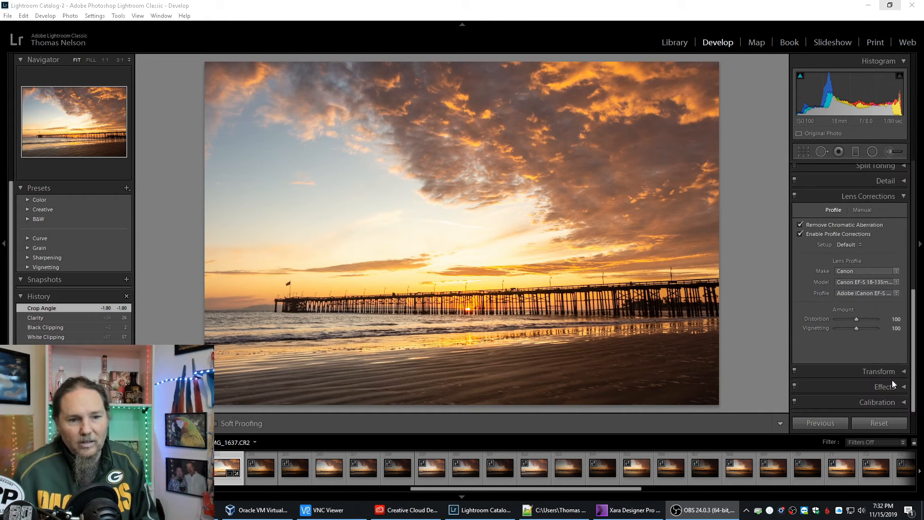
{"action": "left_click", "coordinate": [904, 386]}
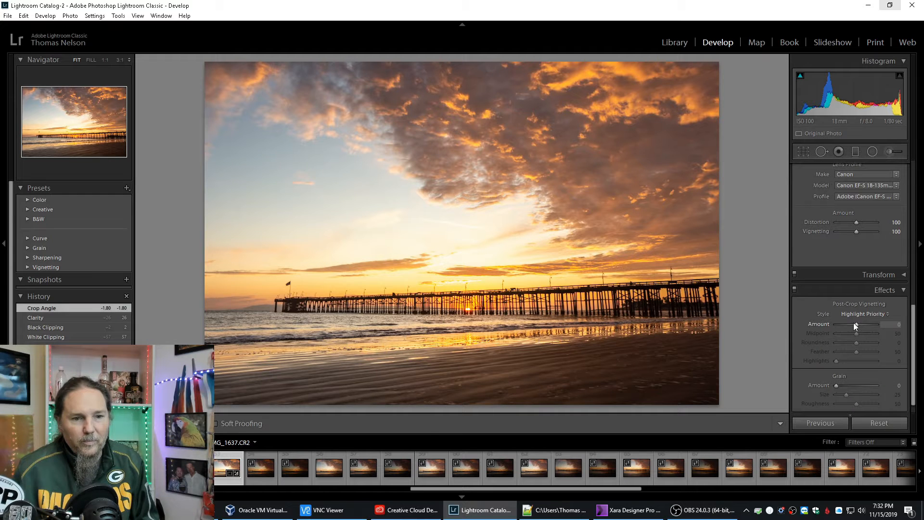
{"action": "left_click_drag", "start_coordinate": [856, 324], "coordinate": [853, 324]}
{"action": "left_click_drag", "start_coordinate": [852, 324], "coordinate": [850, 324]}
{"action": "scroll", "coordinate": [896, 251], "scroll_direction": "up", "scroll_amount": 10}
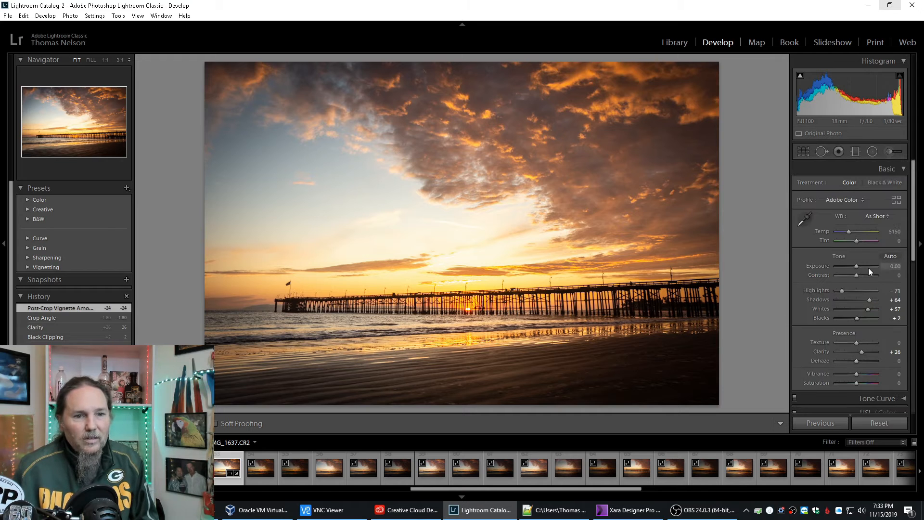
Compare the edited IMG_1637.CR2 with the next two darker exposures, and inspect its pier and sun at 1:1.
{"action": "left_click", "coordinate": [258, 470]}
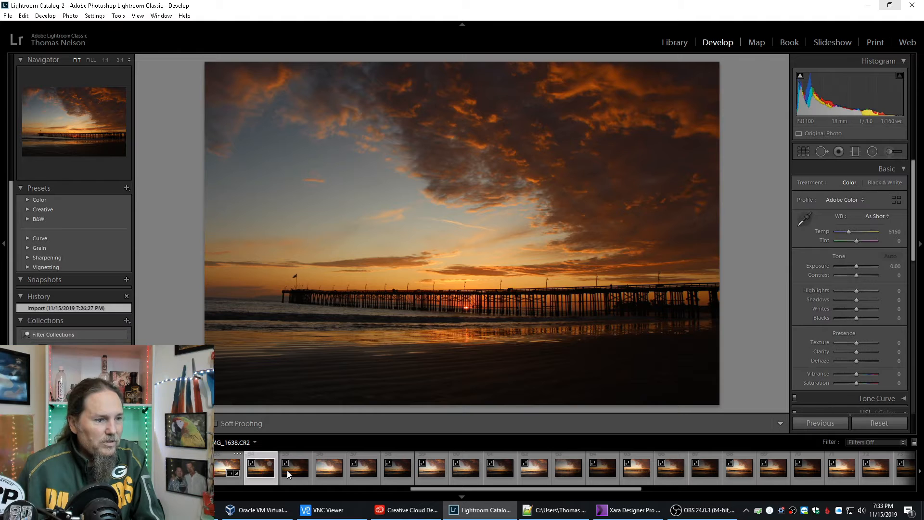
{"action": "left_click", "coordinate": [286, 470]}
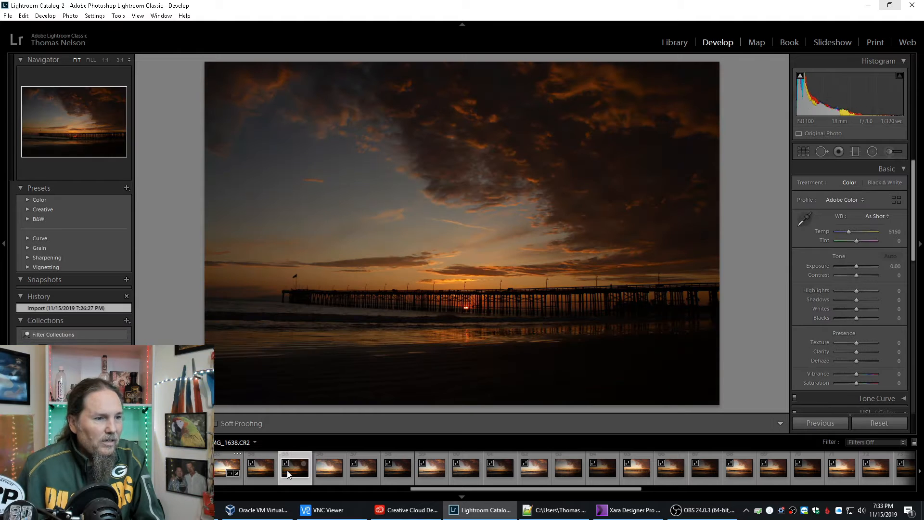
{"action": "left_click", "coordinate": [220, 467]}
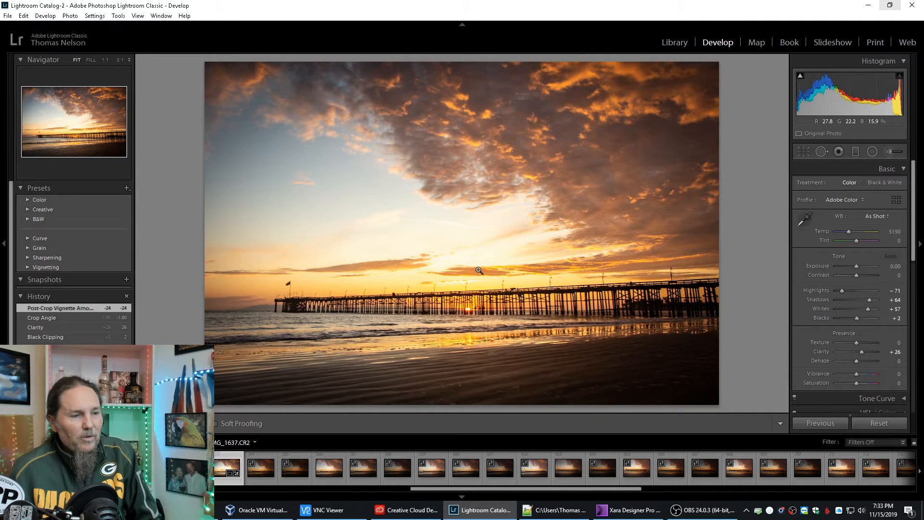
{"action": "left_click", "coordinate": [537, 300]}
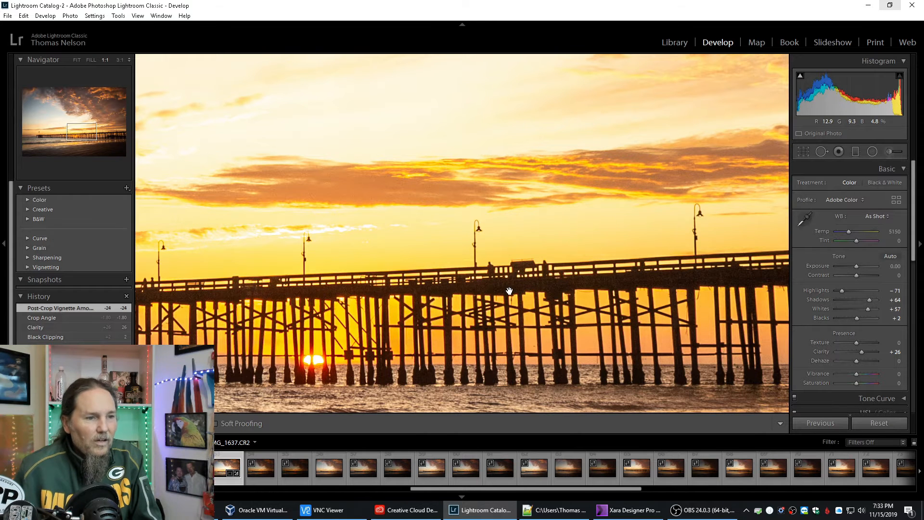
{"action": "left_click", "coordinate": [510, 292]}
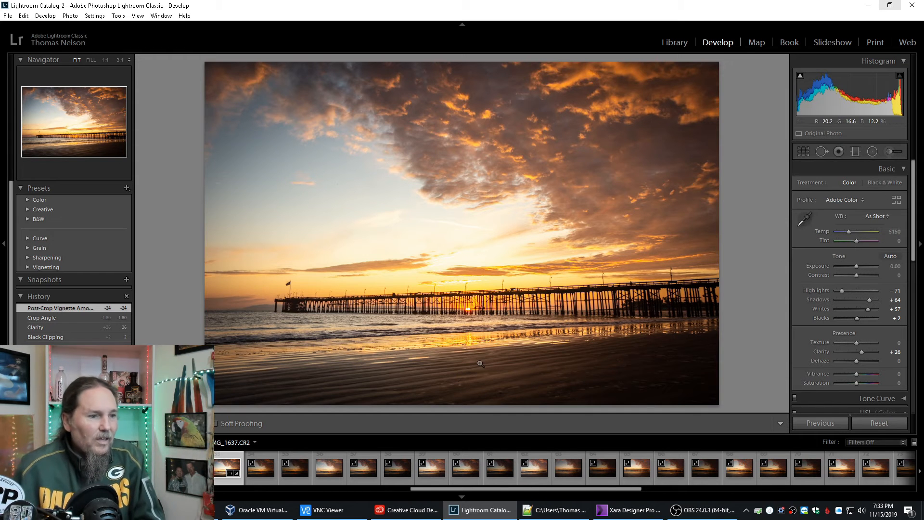
Brighten the beach with a graduated filter at Exposure 1.00, running up from the bottom edge and tilted along the shoreline.
{"action": "left_click", "coordinate": [854, 151]}
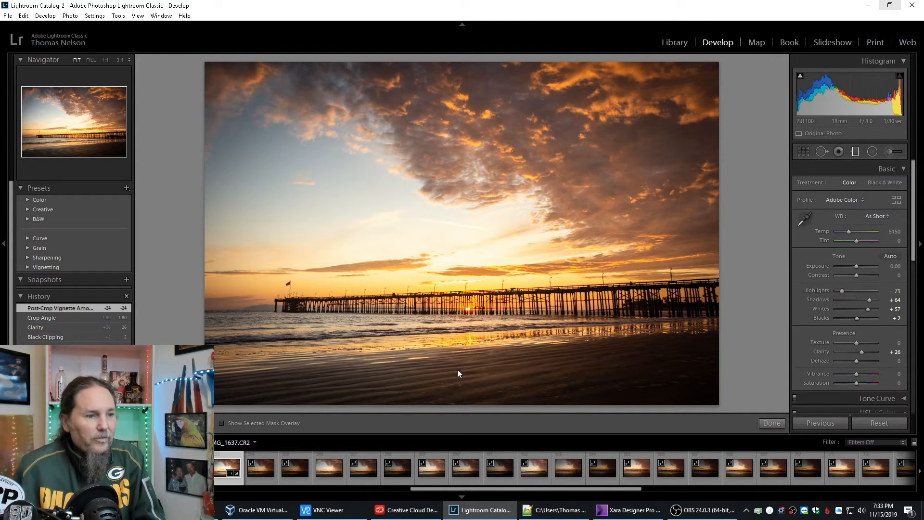
{"action": "left_click_drag", "start_coordinate": [460, 404], "coordinate": [454, 333]}
{"action": "left_click_drag", "start_coordinate": [458, 367], "coordinate": [460, 356]}
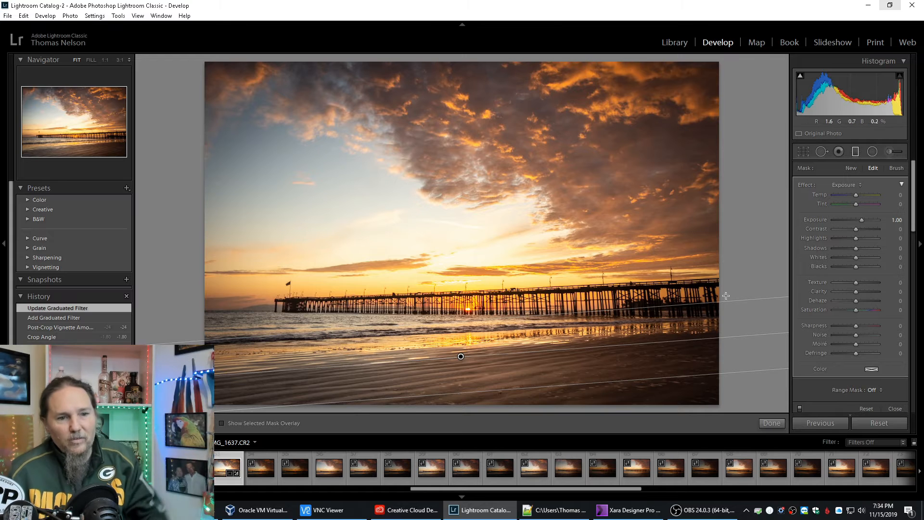
{"action": "left_click", "coordinate": [771, 423]}
Set Clarity to +33, try Vibrance and Saturation at their extremes, and settle on Vibrance +2 and Saturation +7.
{"action": "mouse_move", "coordinate": [861, 351]}
{"action": "left_mouse_down"}
{"action": "mouse_move", "coordinate": [882, 351]}
{"action": "mouse_move", "coordinate": [863, 352]}
{"action": "left_mouse_up"}
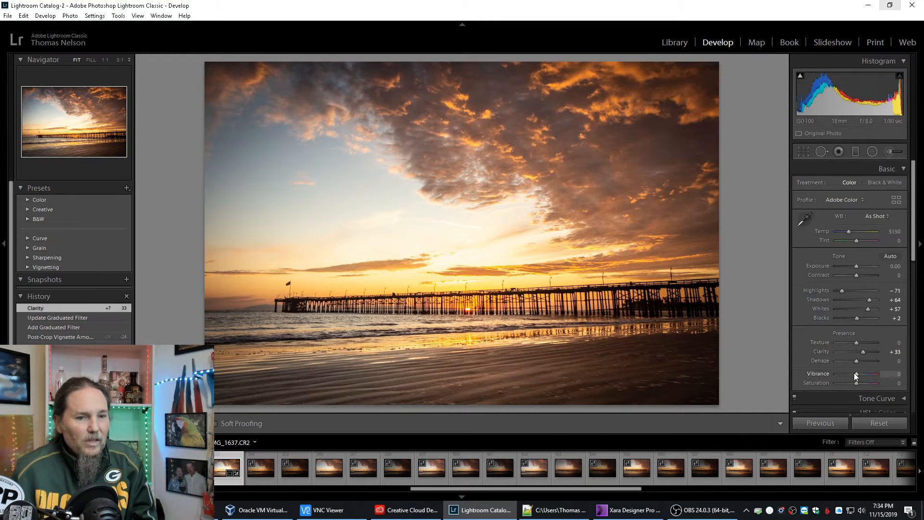
{"action": "left_click_drag", "start_coordinate": [856, 374], "coordinate": [888, 373]}
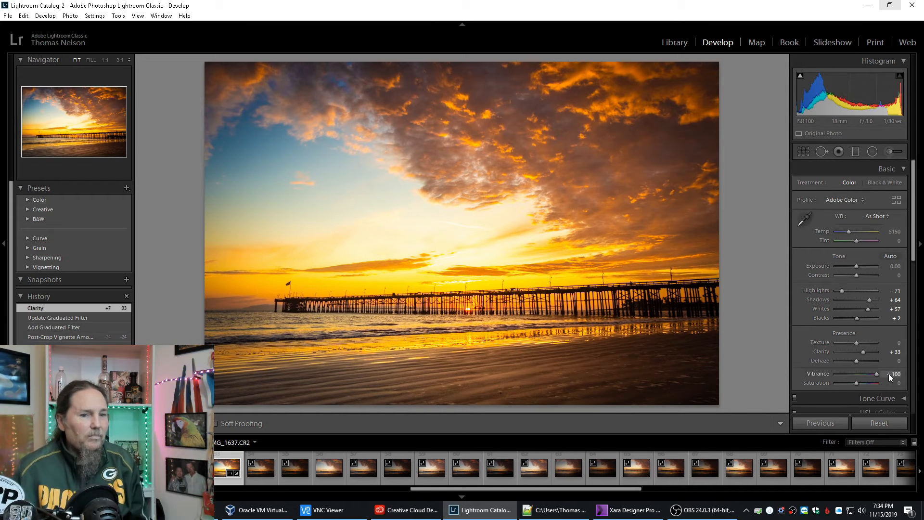
{"action": "mouse_move", "coordinate": [887, 374]}
{"action": "left_mouse_down"}
{"action": "mouse_move", "coordinate": [859, 382]}
{"action": "mouse_move", "coordinate": [884, 380]}
{"action": "left_mouse_up"}
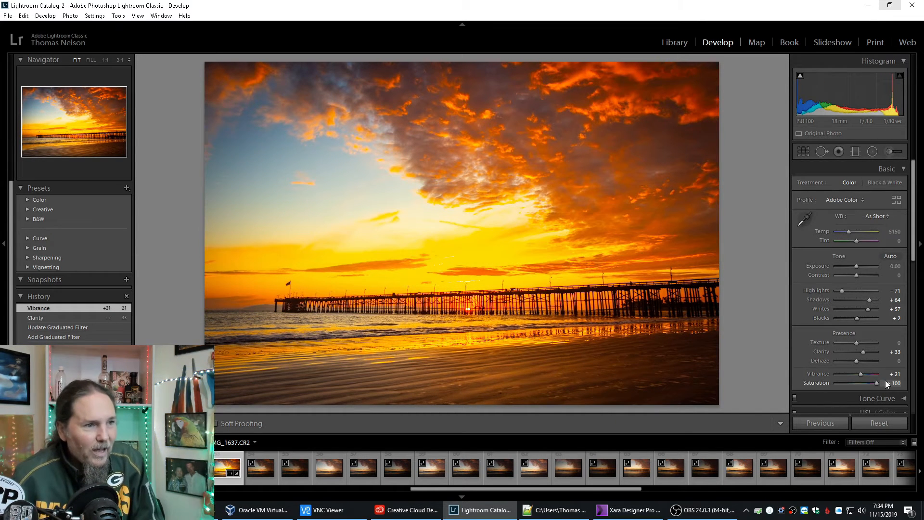
{"action": "left_click_drag", "start_coordinate": [876, 381], "coordinate": [857, 383]}
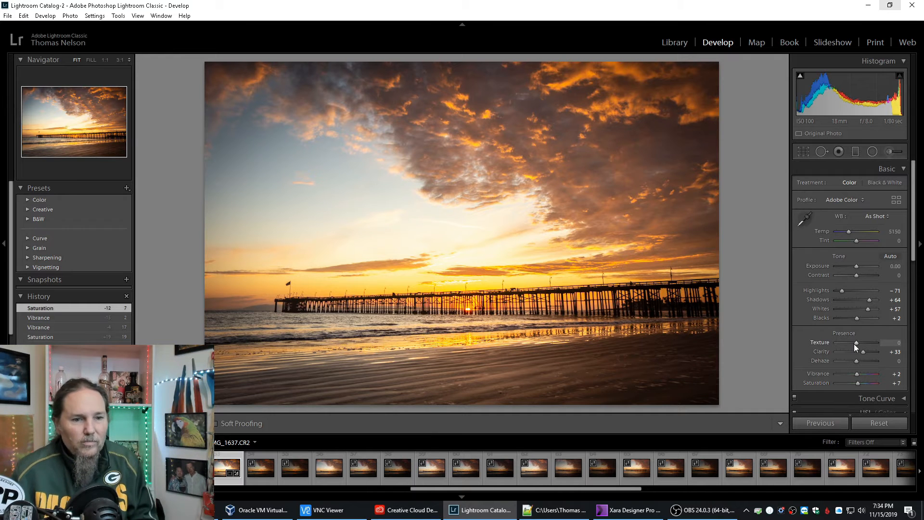
Try lowering Texture to -100, and reset it to 0.
{"action": "left_click_drag", "start_coordinate": [855, 344], "coordinate": [830, 343]}
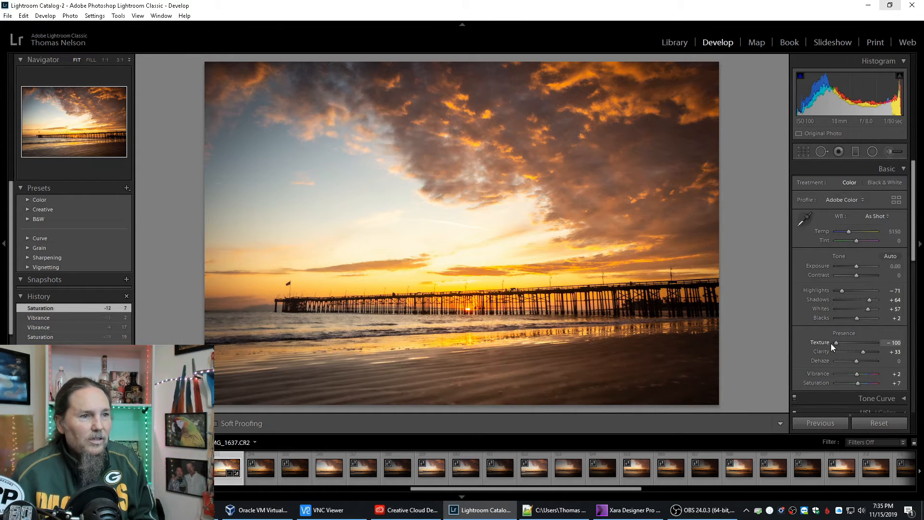
{"action": "left_click_drag", "start_coordinate": [832, 344], "coordinate": [853, 343]}
{"action": "double_click", "coordinate": [823, 342]}
Set Texture to +90, checking the clouds at 1:1, and return to the full photo.
{"action": "left_click", "coordinate": [485, 141]}
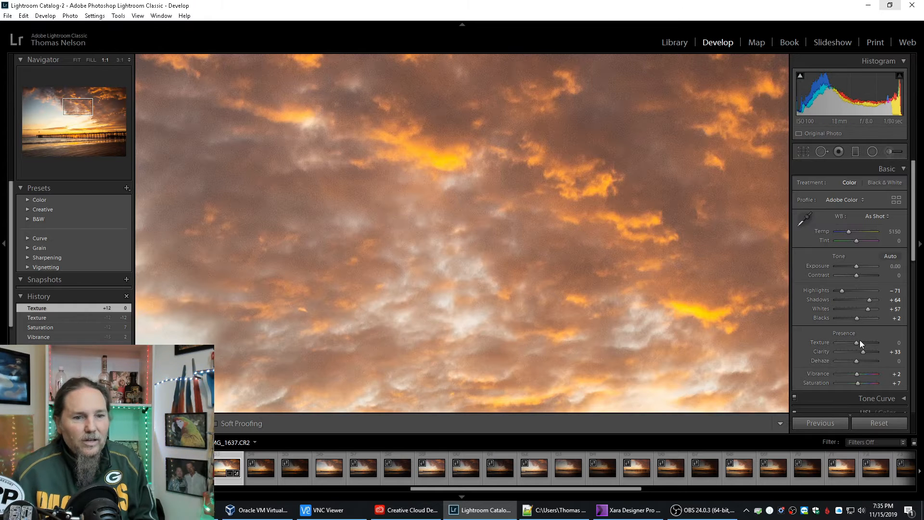
{"action": "left_click_drag", "start_coordinate": [857, 342], "coordinate": [874, 341]}
{"action": "left_click", "coordinate": [503, 229]}
{"action": "left_click", "coordinate": [502, 229]}
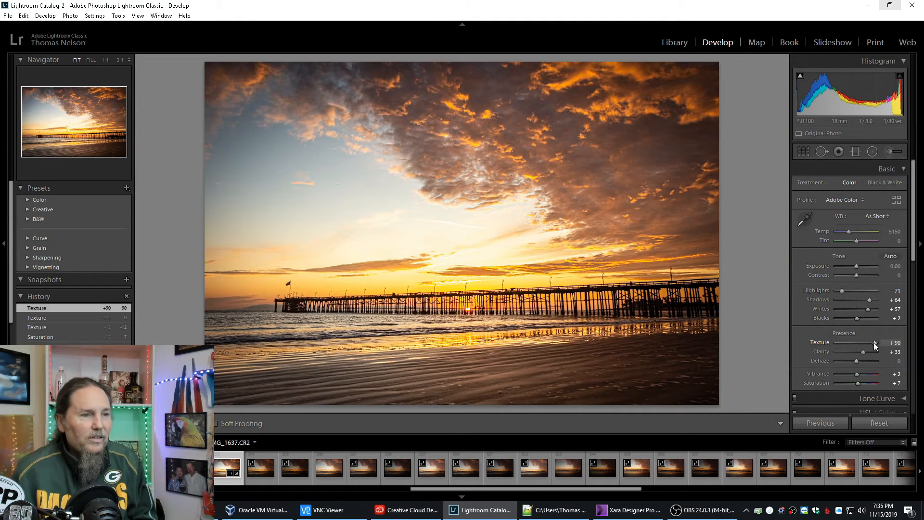
Set Texture to +36, and collapse the Lens Corrections, Effects and Basic sections.
{"action": "left_click_drag", "start_coordinate": [871, 344], "coordinate": [863, 342]}
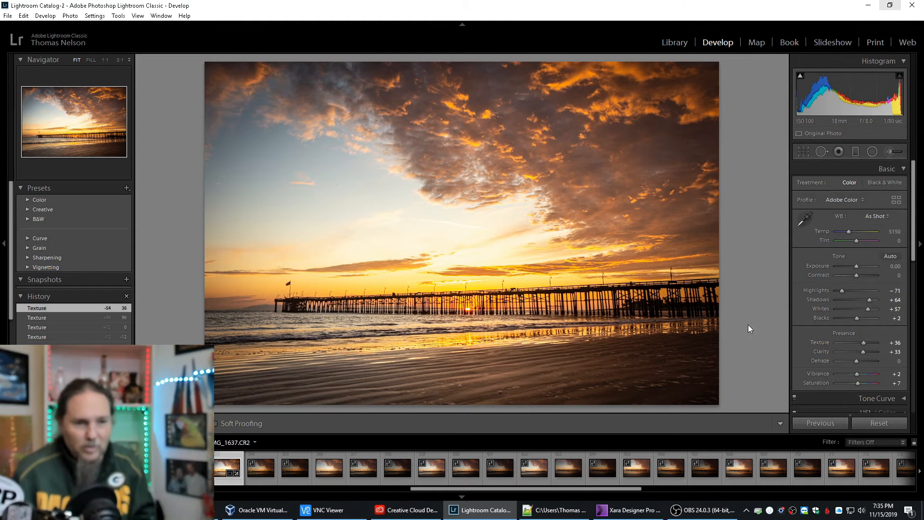
{"action": "scroll", "coordinate": [848, 329], "scroll_direction": "down", "scroll_amount": 5}
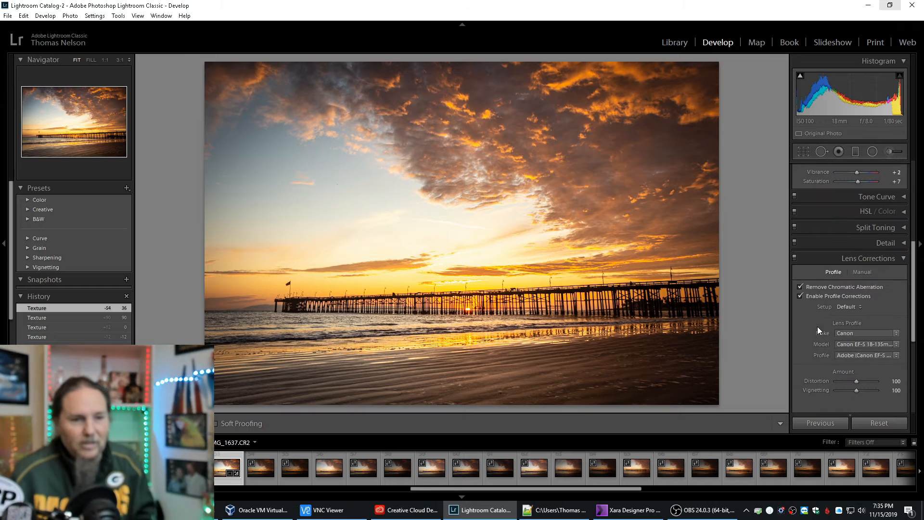
{"action": "left_click", "coordinate": [902, 258]}
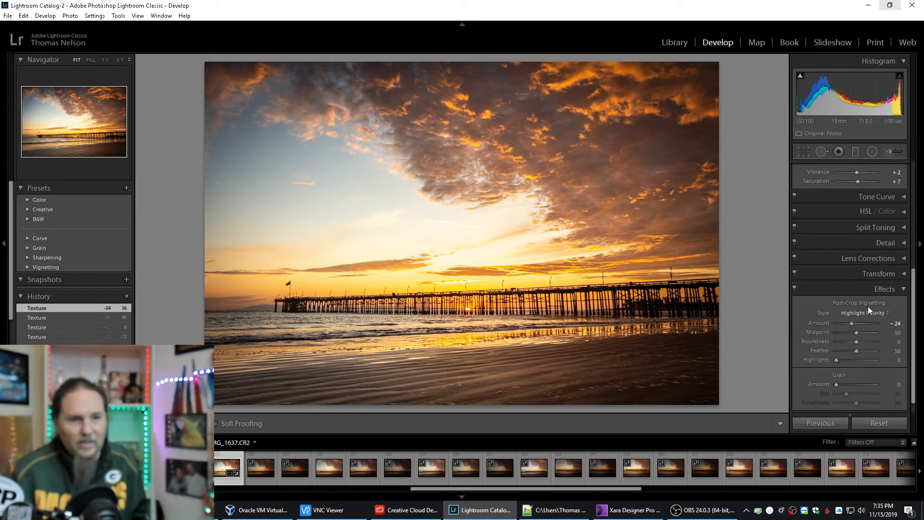
{"action": "left_click", "coordinate": [903, 288]}
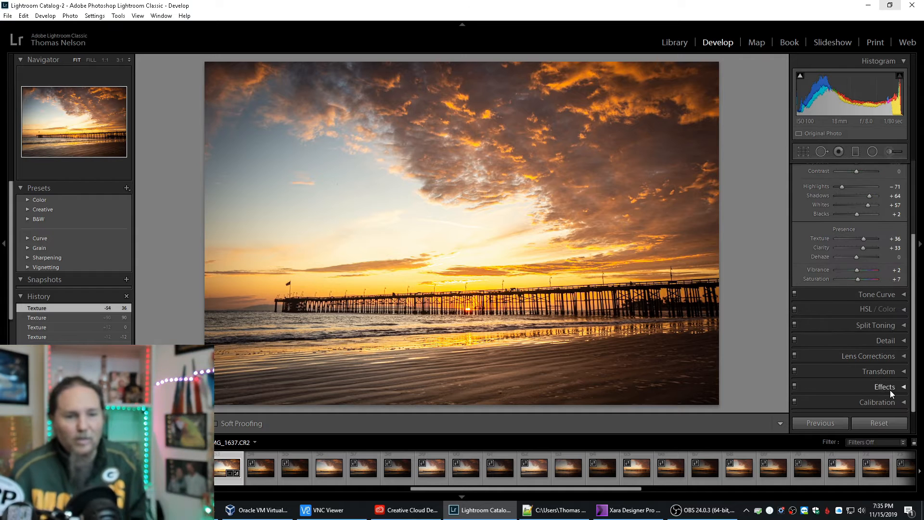
{"action": "scroll", "coordinate": [888, 324], "scroll_direction": "up", "scroll_amount": 3}
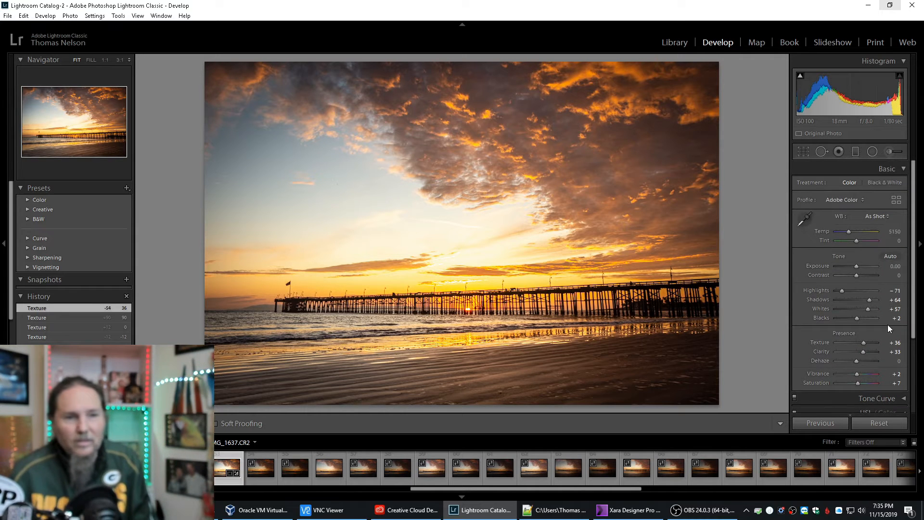
{"action": "left_click", "coordinate": [905, 169]}
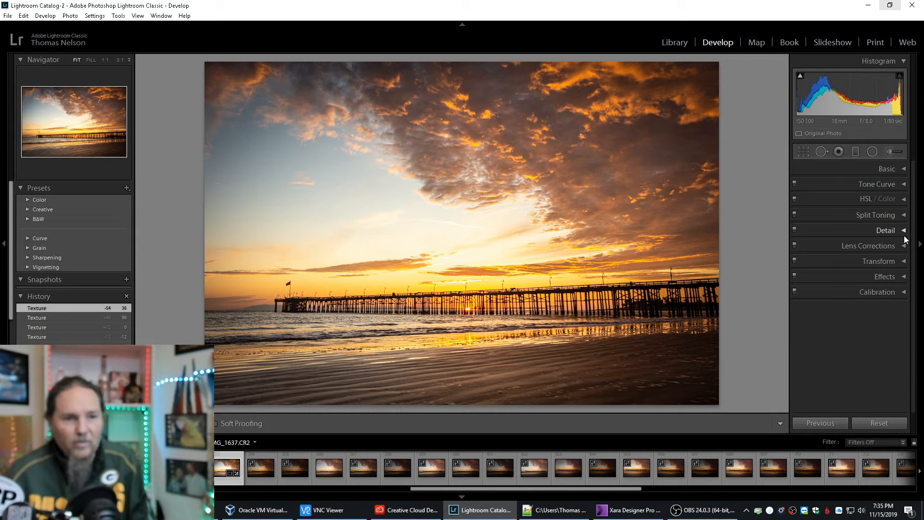
Apply noise reduction with Luminance 42, Contrast 4 and Color 40, and set the sharpening Amount to 59, previewing the clouds.
{"action": "left_click", "coordinate": [903, 230]}
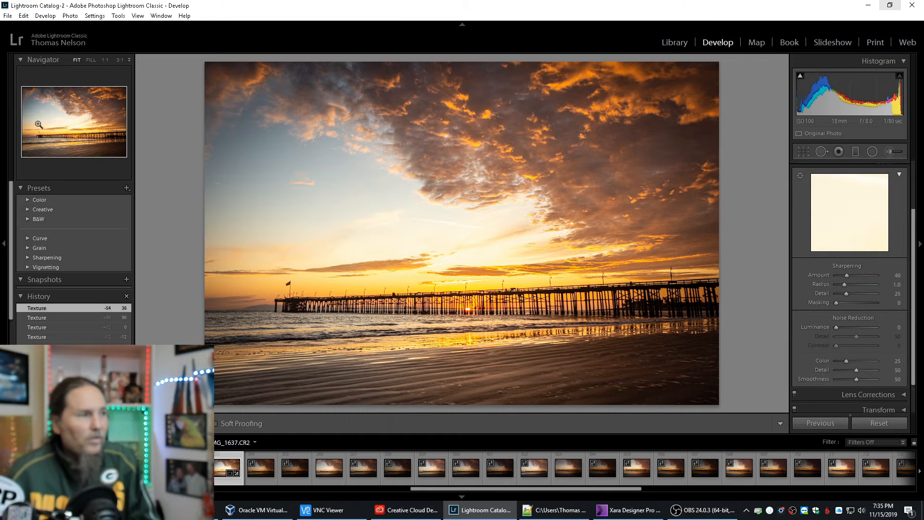
{"action": "left_click_drag", "start_coordinate": [844, 199], "coordinate": [833, 232]}
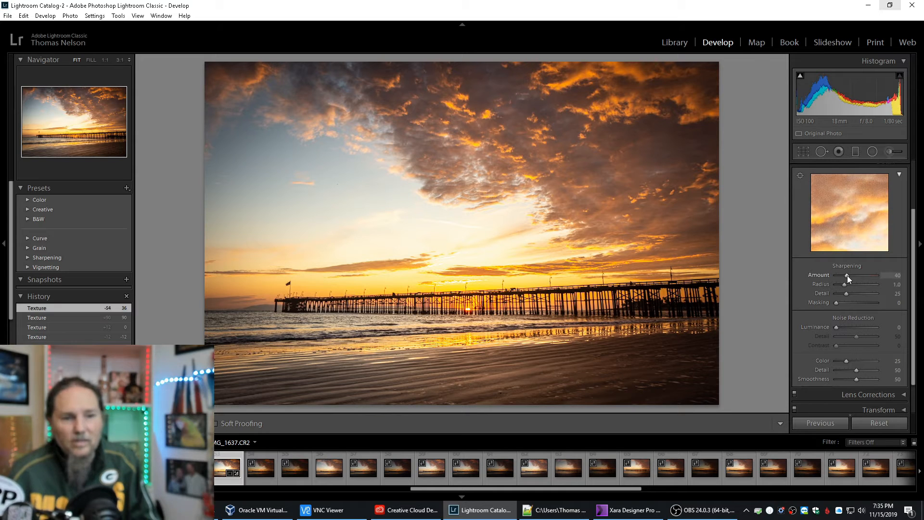
{"action": "left_click_drag", "start_coordinate": [836, 328], "coordinate": [849, 328]}
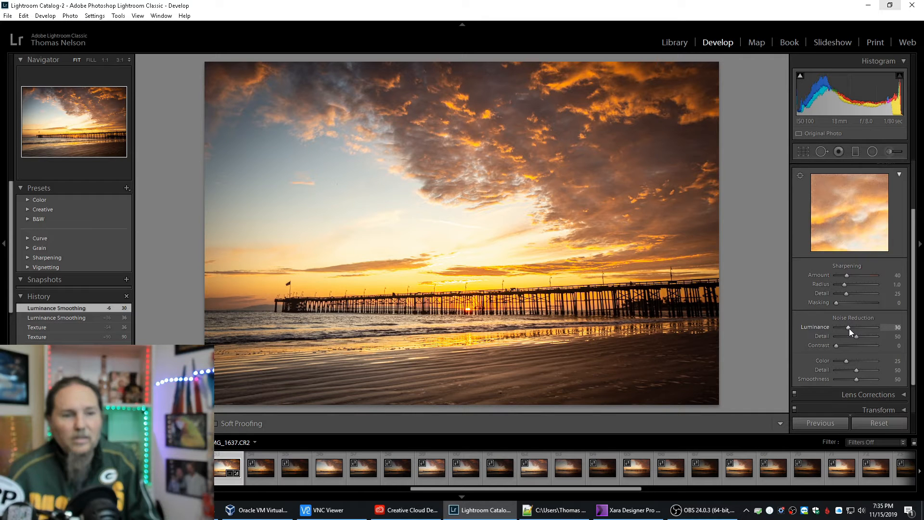
{"action": "left_click_drag", "start_coordinate": [849, 329], "coordinate": [851, 328]}
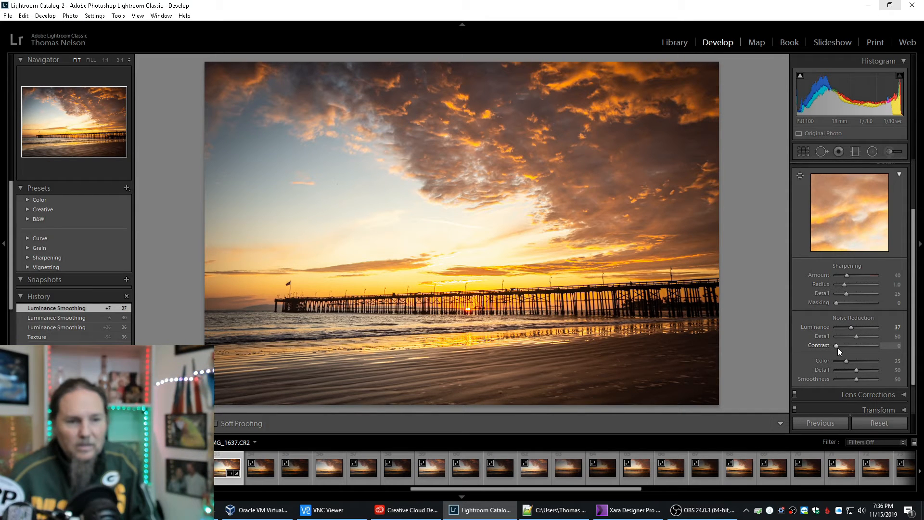
{"action": "left_click_drag", "start_coordinate": [836, 345], "coordinate": [838, 346]}
{"action": "left_click_drag", "start_coordinate": [845, 361], "coordinate": [852, 360]}
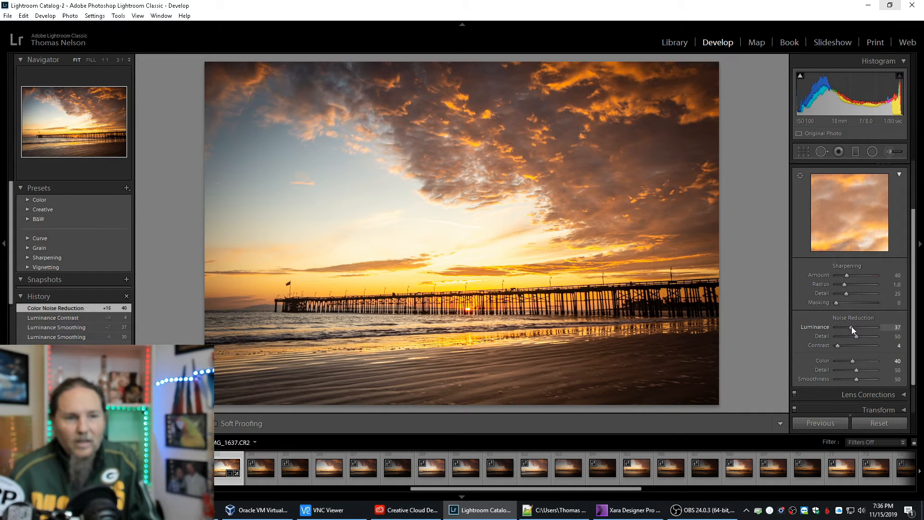
{"action": "left_click_drag", "start_coordinate": [850, 326], "coordinate": [853, 326]}
{"action": "left_click_drag", "start_coordinate": [846, 275], "coordinate": [851, 275]}
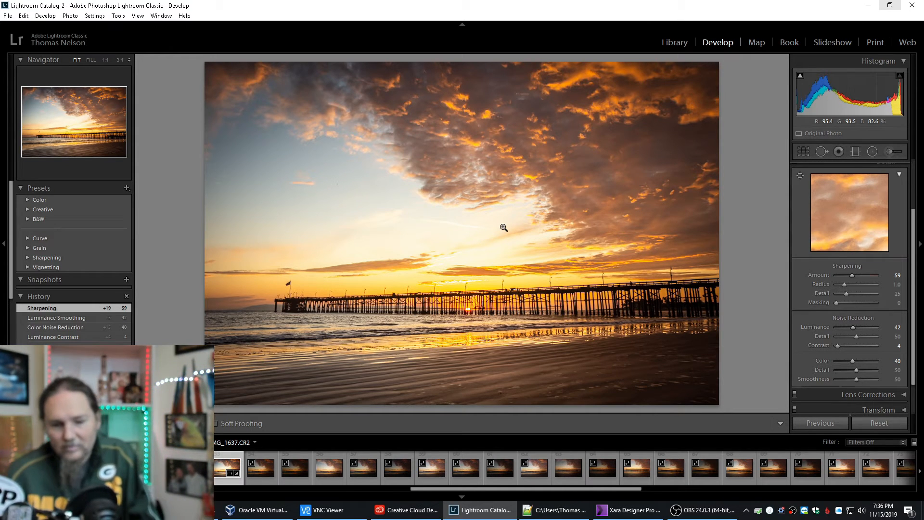
Start exporting the photo to the hard drive, with My Pictures folder as the export location.
{"action": "right_click", "coordinate": [439, 262]}
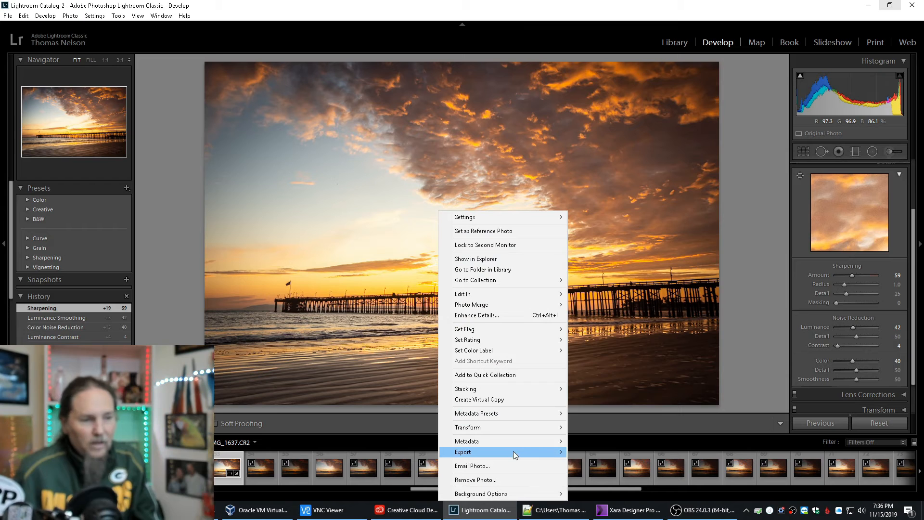
{"action": "mouse_move", "coordinate": [513, 451]}
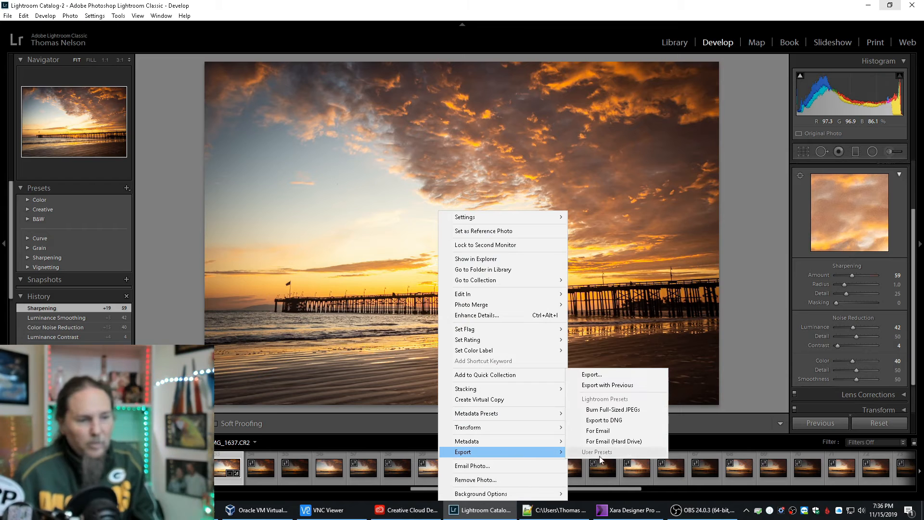
{"action": "left_click", "coordinate": [619, 373]}
{"action": "left_click", "coordinate": [438, 203]}
{"action": "left_click", "coordinate": [597, 176]}
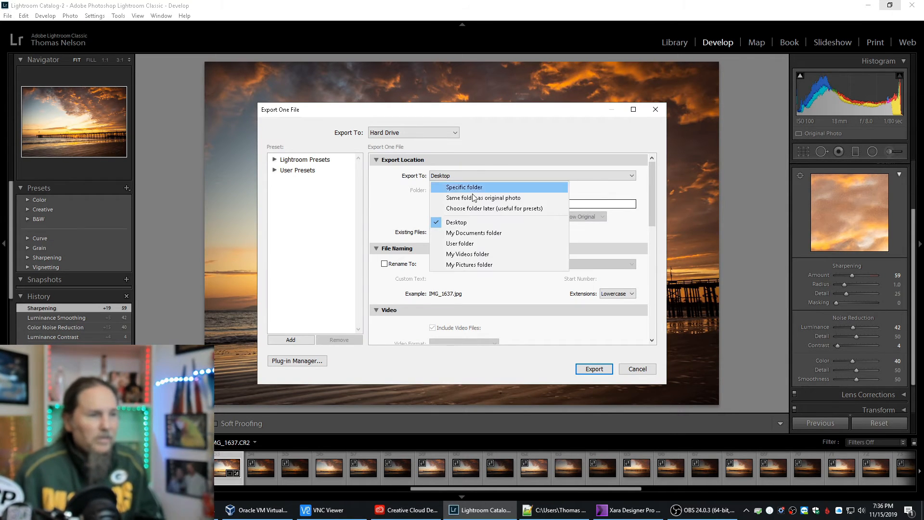
{"action": "left_click", "coordinate": [492, 265]}
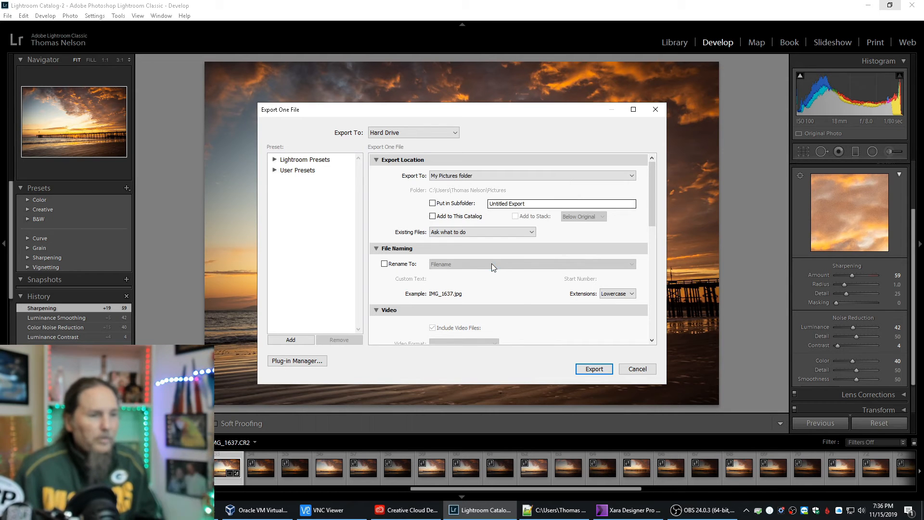
Set the JPEG export quality to 92.
{"action": "left_click_drag", "start_coordinate": [655, 212], "coordinate": [651, 285]}
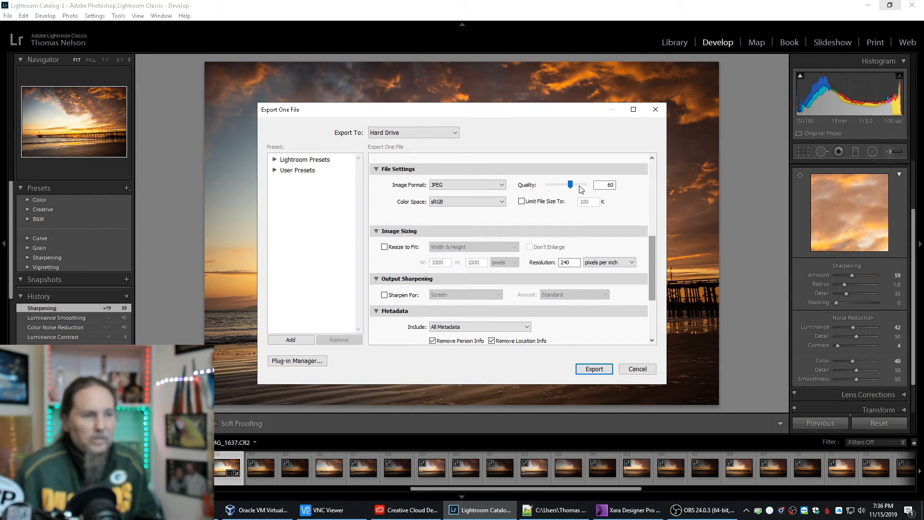
{"action": "double_click", "coordinate": [612, 185]}
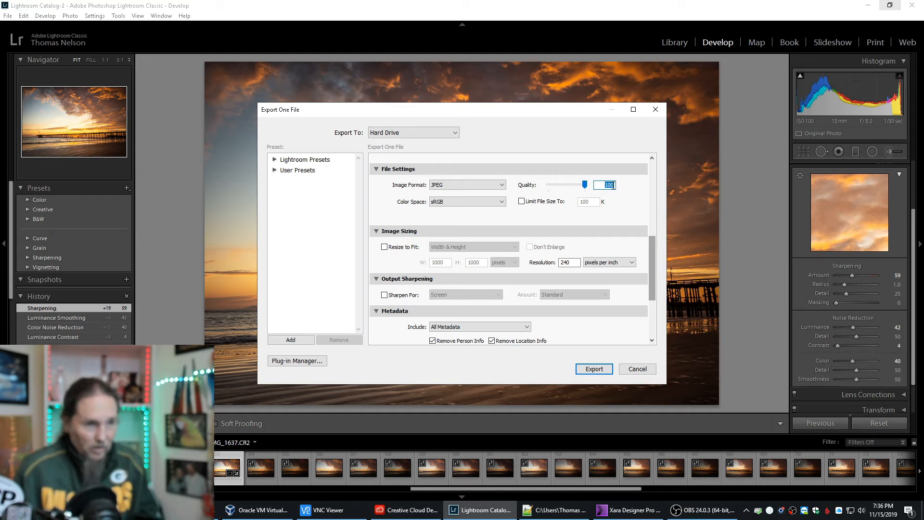
{"action": "type", "text": "92"}
{"action": "scroll", "coordinate": [650, 293], "scroll_direction": "down", "scroll_amount": 3}
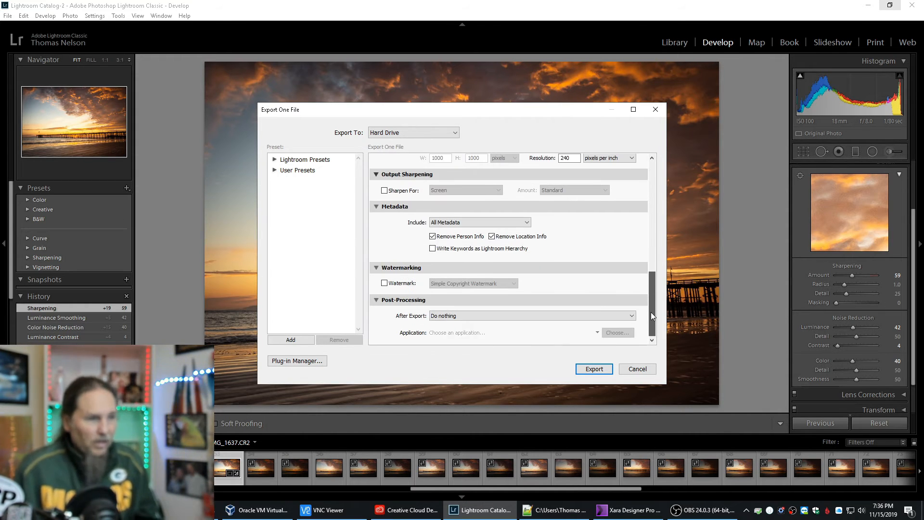
Turn off Remove Person Info in the export metadata options and run the export.
{"action": "left_click", "coordinate": [432, 236]}
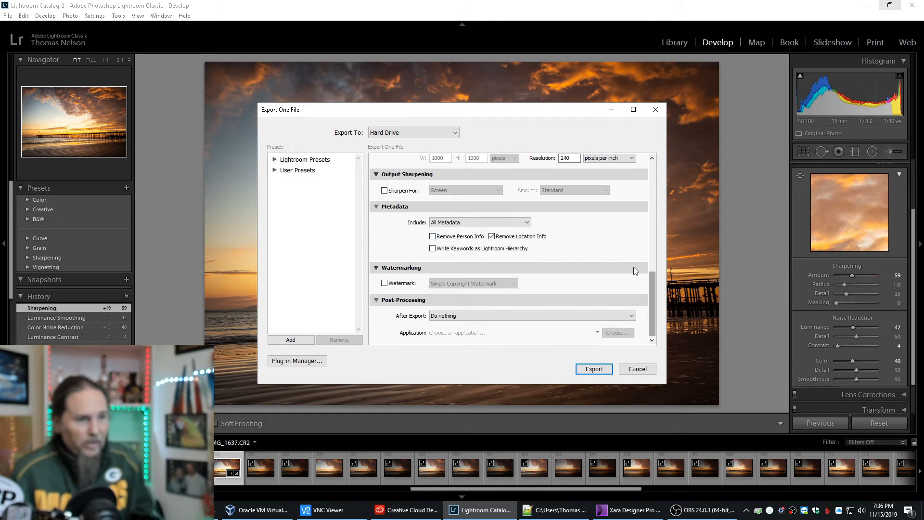
{"action": "scroll", "coordinate": [651, 298], "scroll_direction": "up", "scroll_amount": 10}
{"action": "left_click", "coordinate": [593, 368]}
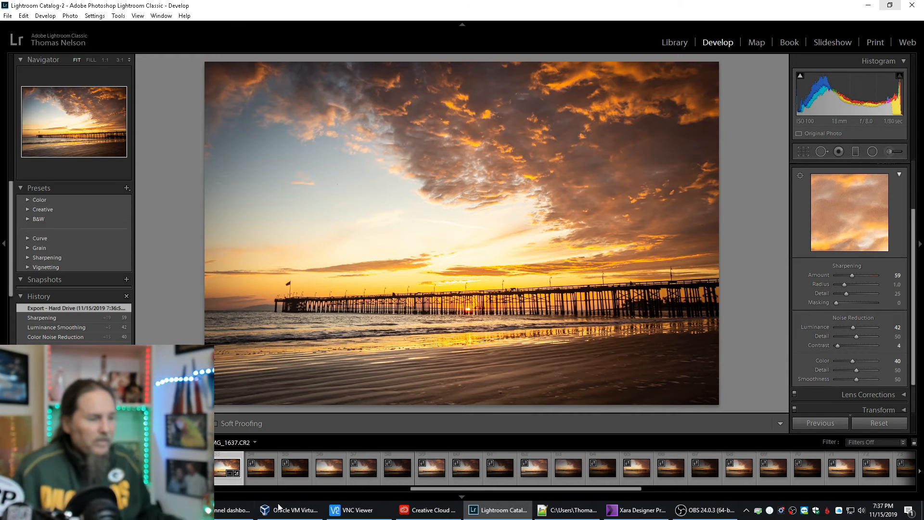
Switch to File Explorer, view the exported IMG_1637.jpg from the Pictures folder in a maximized viewer, and return to Lightroom.
{"action": "left_click", "coordinate": [153, 509]}
{"action": "left_click", "coordinate": [581, 189]}
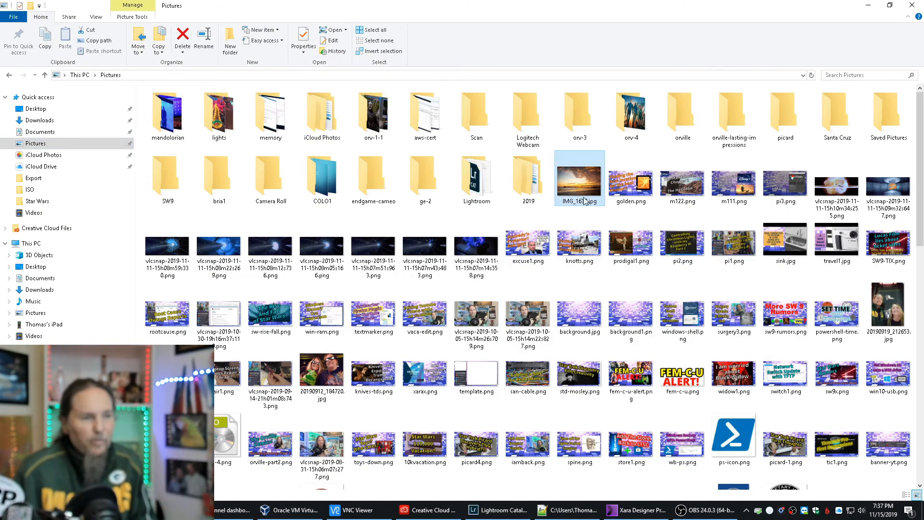
{"action": "double_click", "coordinate": [583, 198]}
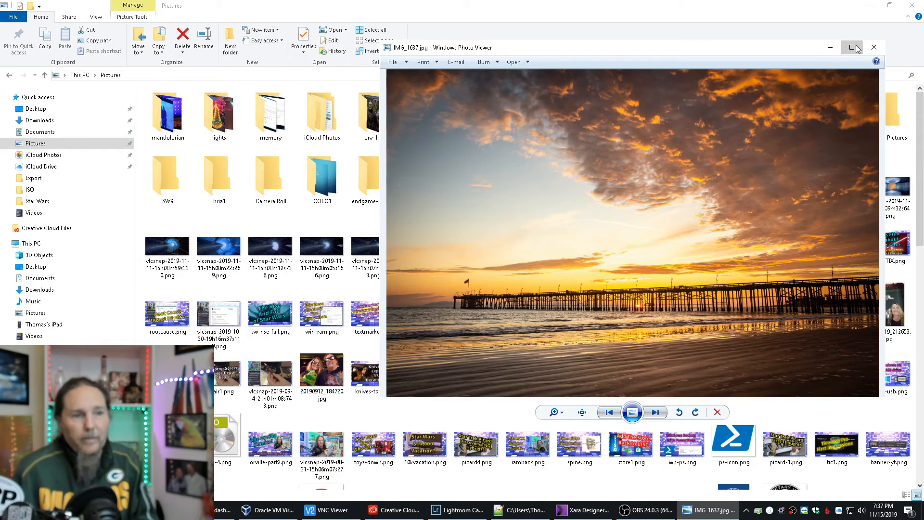
{"action": "left_click", "coordinate": [852, 47]}
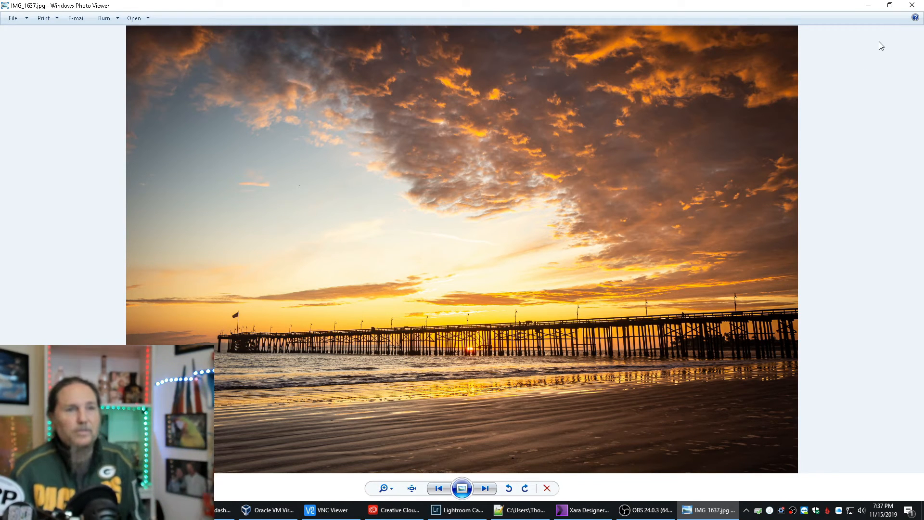
{"action": "left_click", "coordinate": [911, 5]}
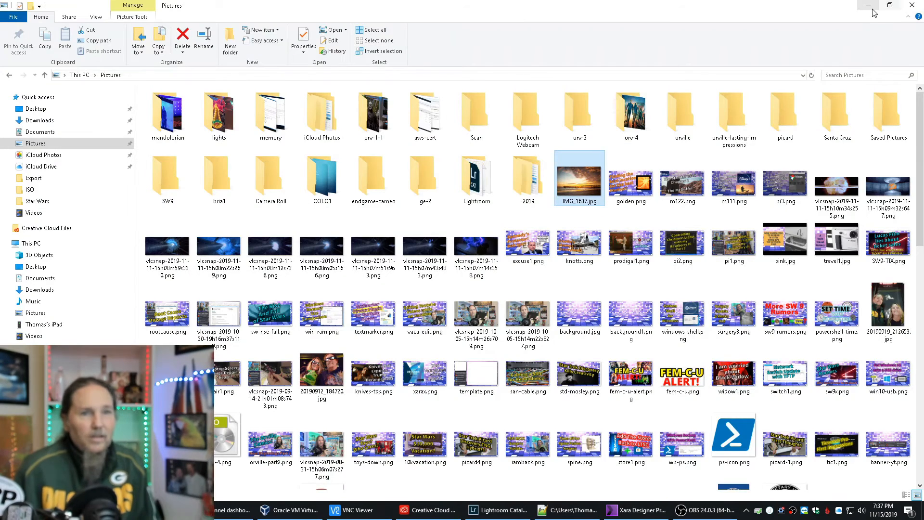
{"action": "left_click", "coordinate": [868, 5]}
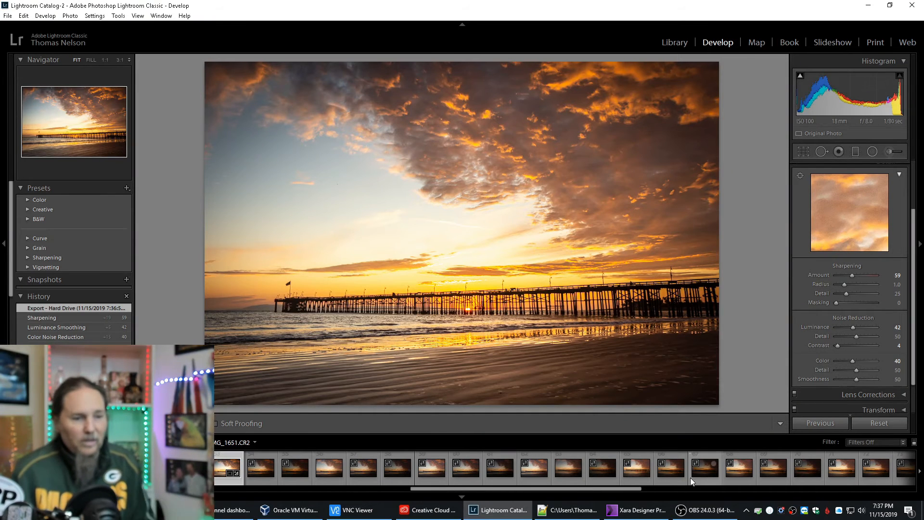
Review the late dusk pier shots near the end of the filmstrip, checking the pier's flag in IMG_1688.CR2 at 1:1.
{"action": "scroll", "coordinate": [698, 469], "scroll_direction": "down", "scroll_amount": 5}
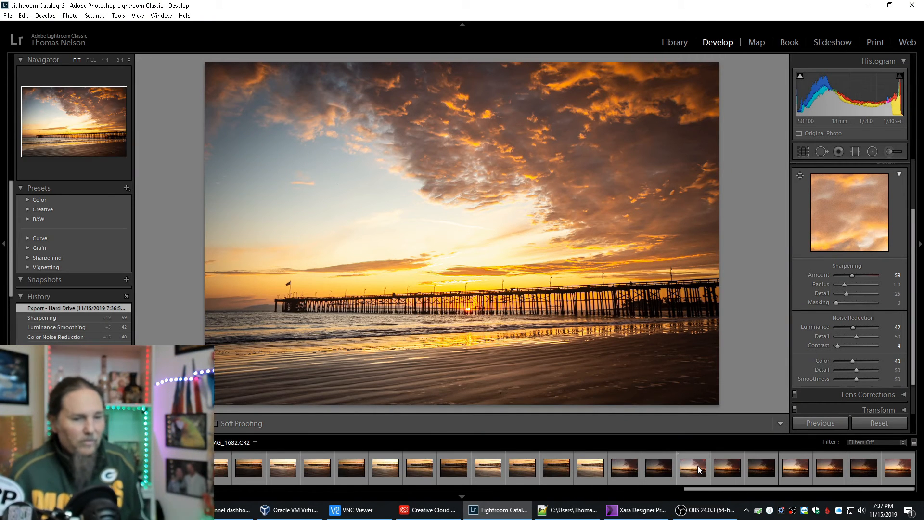
{"action": "left_click", "coordinate": [622, 468]}
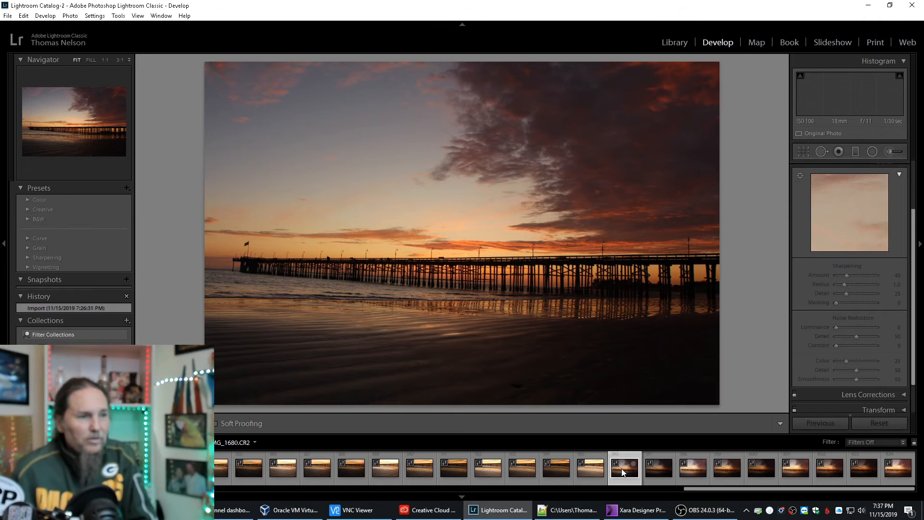
{"action": "left_click", "coordinate": [665, 469]}
{"action": "left_click", "coordinate": [686, 469]}
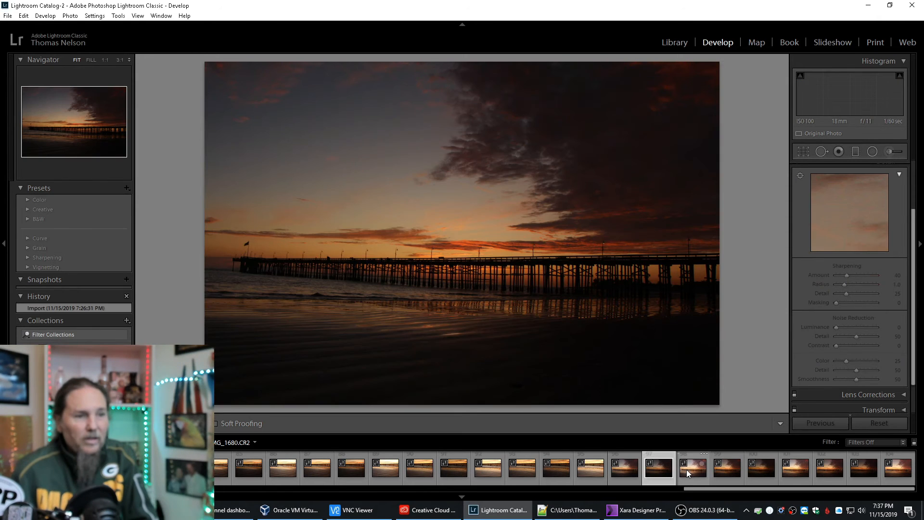
{"action": "left_click", "coordinate": [720, 468]}
{"action": "left_click", "coordinate": [527, 474]}
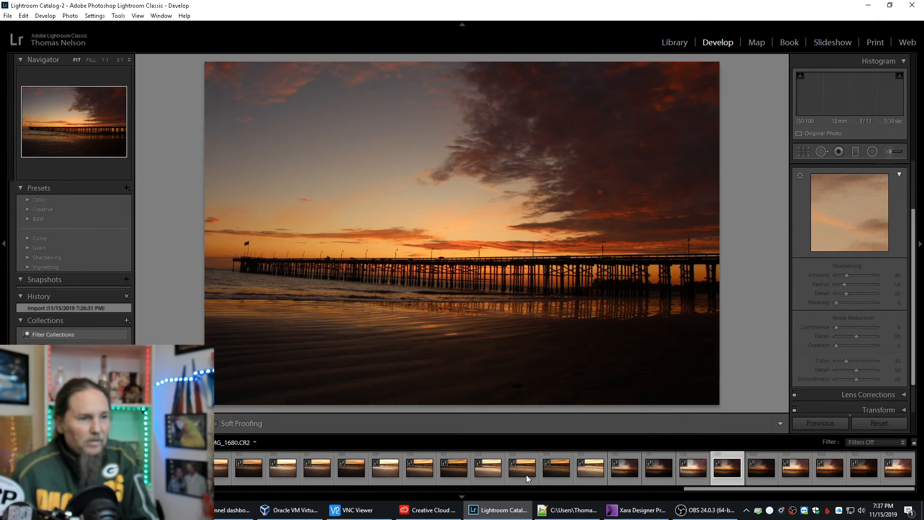
{"action": "left_click", "coordinate": [488, 471]}
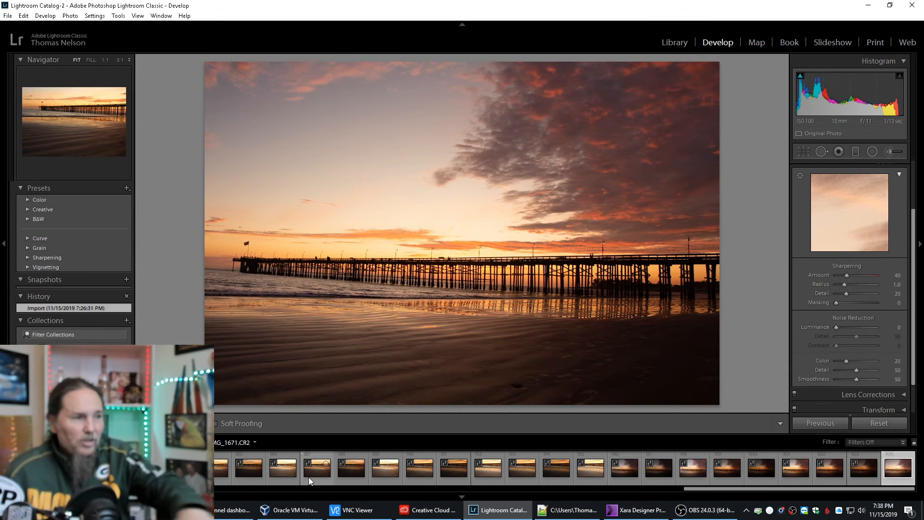
{"action": "left_click", "coordinate": [255, 264]}
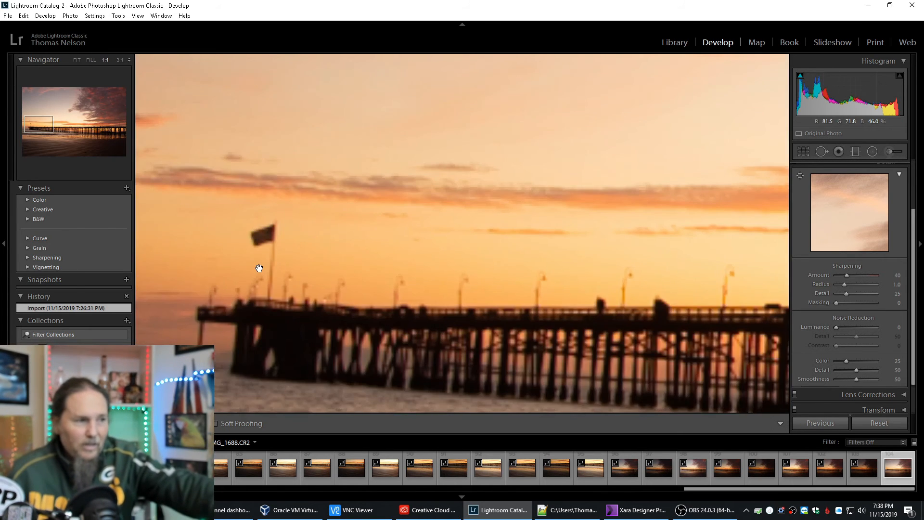
{"action": "left_click", "coordinate": [259, 269]}
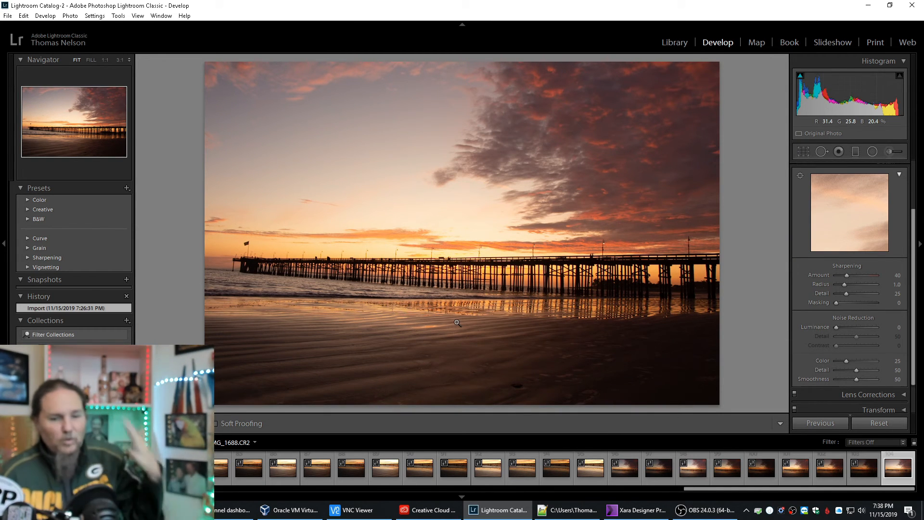
Compare an early sunset pier shot near the start of the filmstrip with the late dusk shot IMG_1685.CR2.
{"action": "scroll", "coordinate": [288, 472], "scroll_direction": "up", "scroll_amount": 10}
{"action": "left_click", "coordinate": [288, 471]}
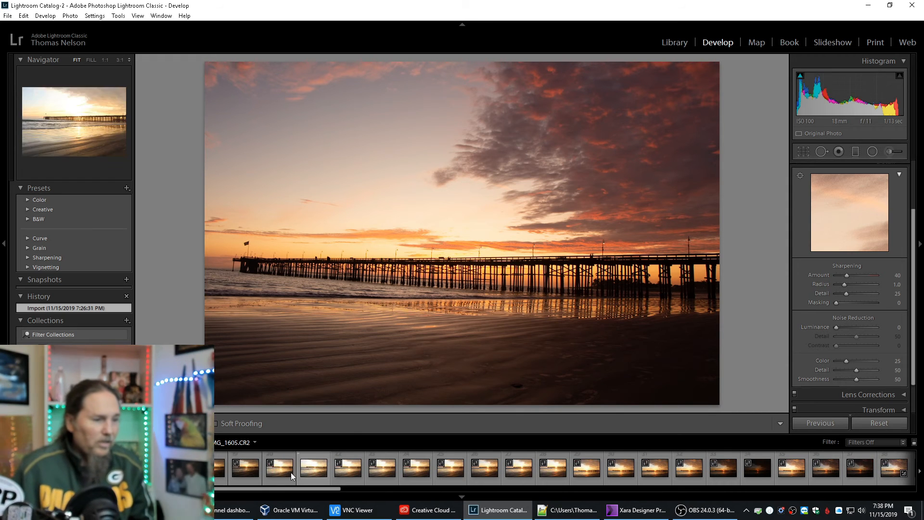
{"action": "scroll", "coordinate": [247, 473], "scroll_direction": "up", "scroll_amount": 5}
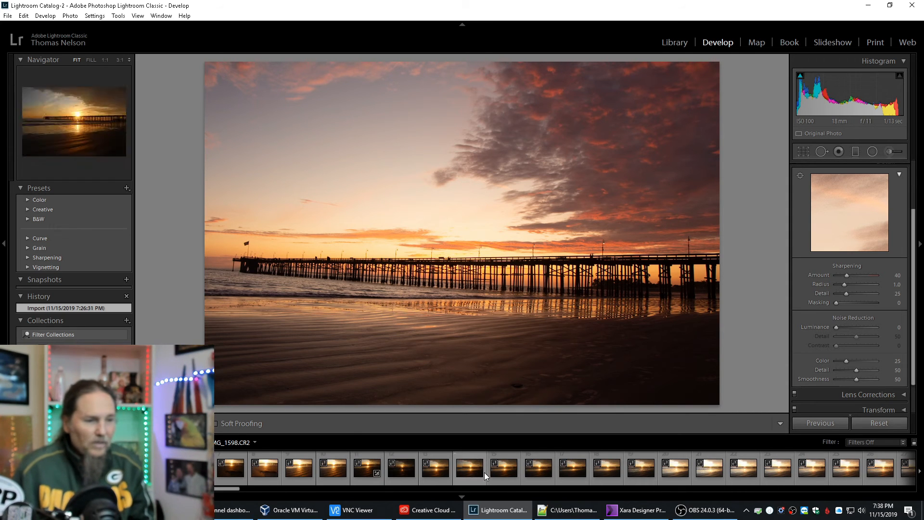
{"action": "left_click", "coordinate": [463, 468]}
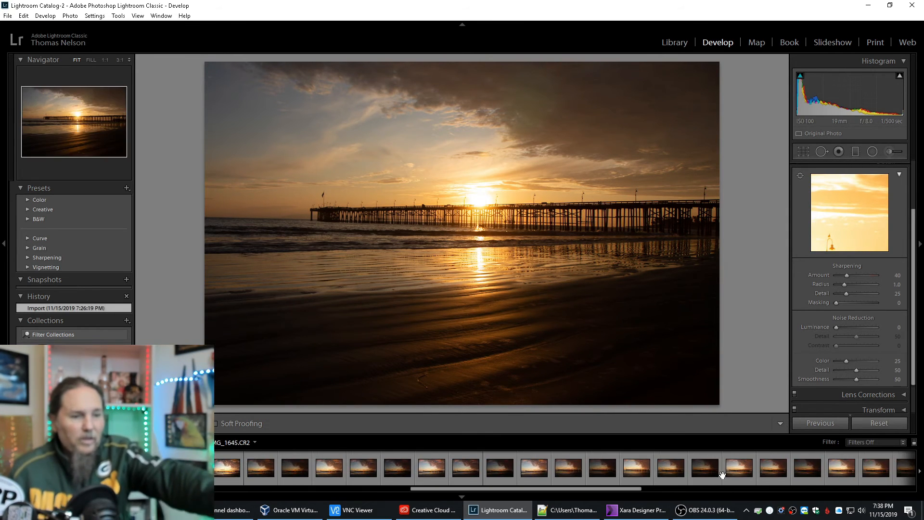
{"action": "scroll", "coordinate": [724, 475], "scroll_direction": "down", "scroll_amount": 15}
{"action": "left_click", "coordinate": [799, 472]}
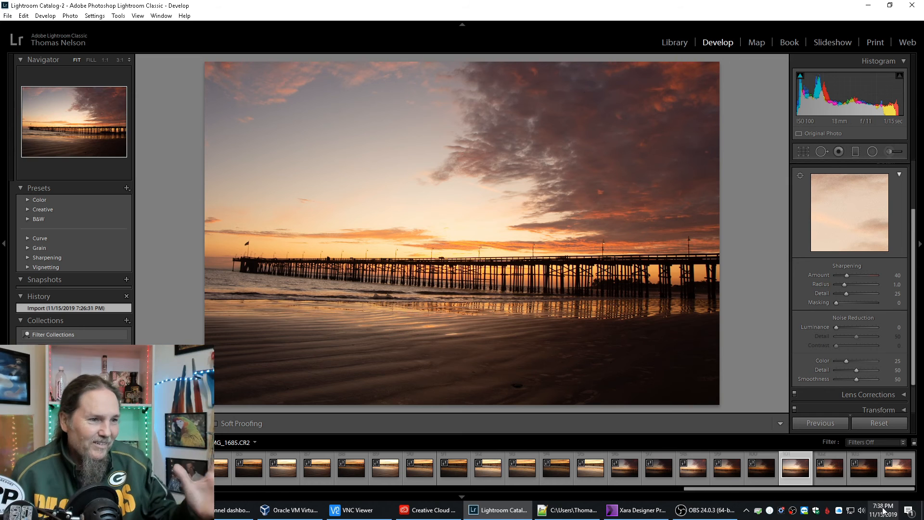
Compare the closer pier exposures IMG_1679.CR2, IMG_1677.CR2 and IMG_1676.CR2, finishing on IMG_1677.CR2.
{"action": "left_click", "coordinate": [587, 471]}
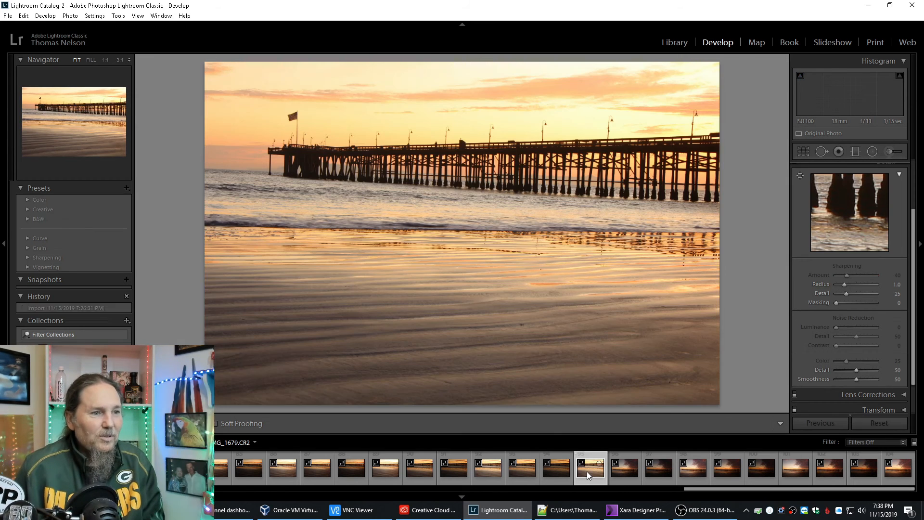
{"action": "left_click", "coordinate": [519, 472]}
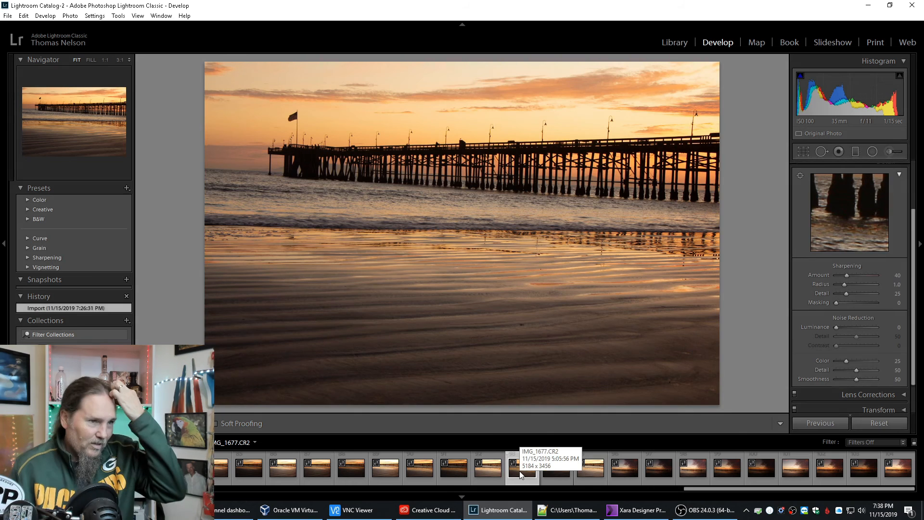
{"action": "left_click", "coordinate": [484, 474]}
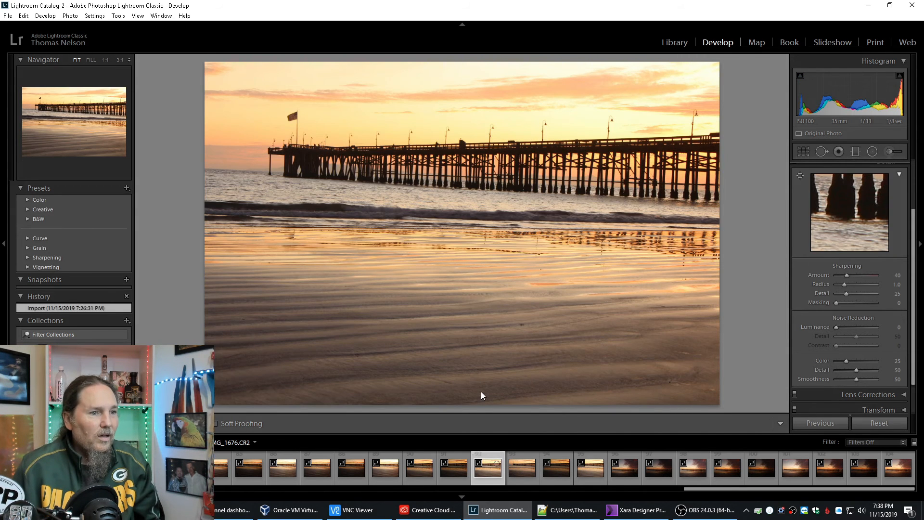
{"action": "left_click", "coordinate": [521, 466]}
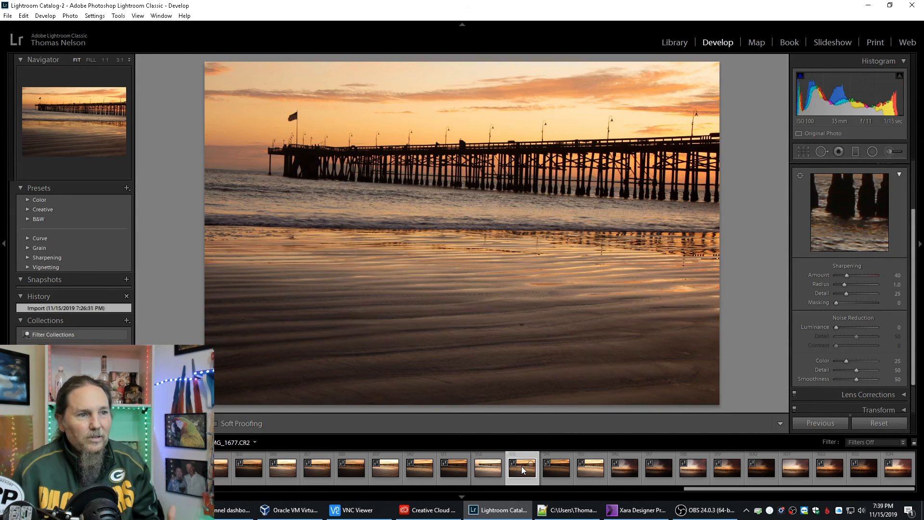
Switch to File Explorer with the Pictures folder open.
{"action": "left_click", "coordinate": [647, 514]}
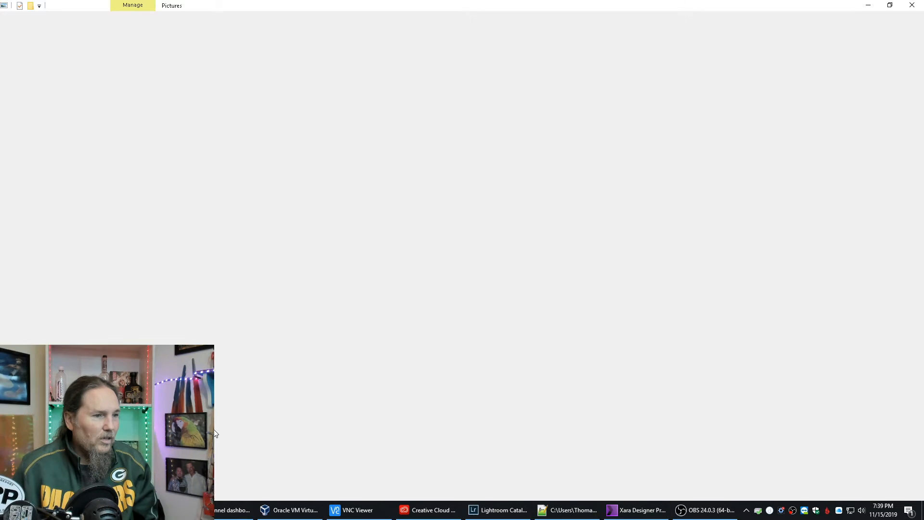